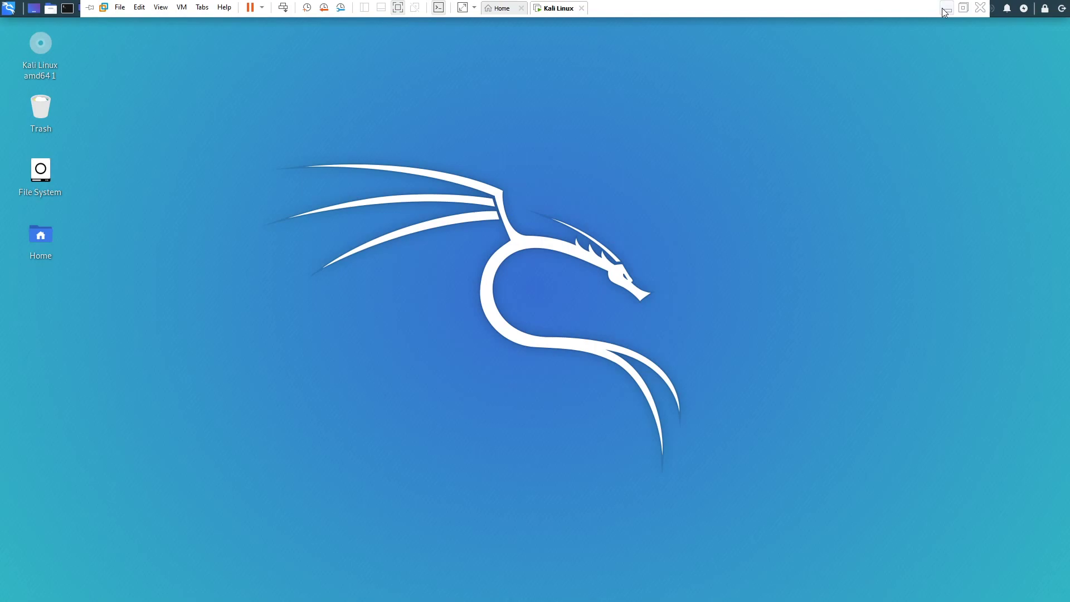
- In an enlarged QTerminal, run sudo apt-get install alacarte; alacarte 3.36.0-1 is already the newest version
left_click(67, 8)
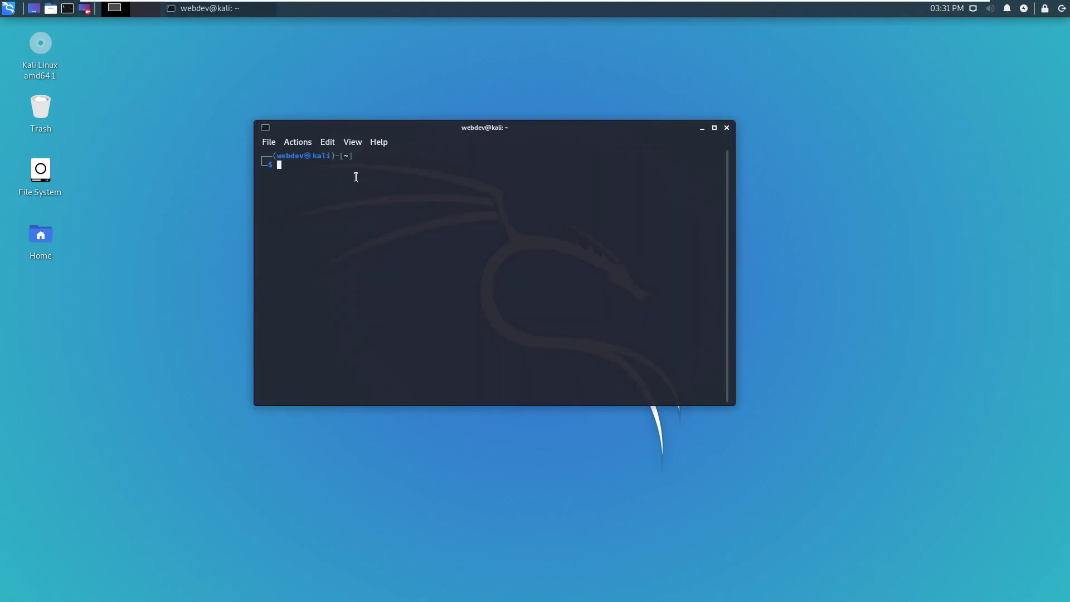
key("ctrl+plus")
key("ctrl+plus")
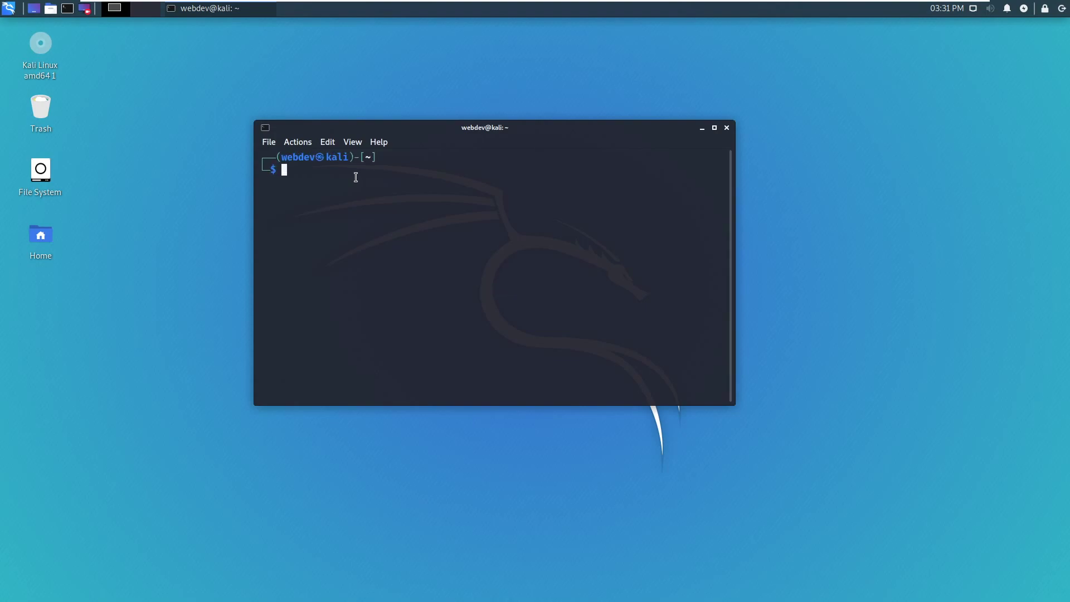
type("sudo apt-get install alacar")
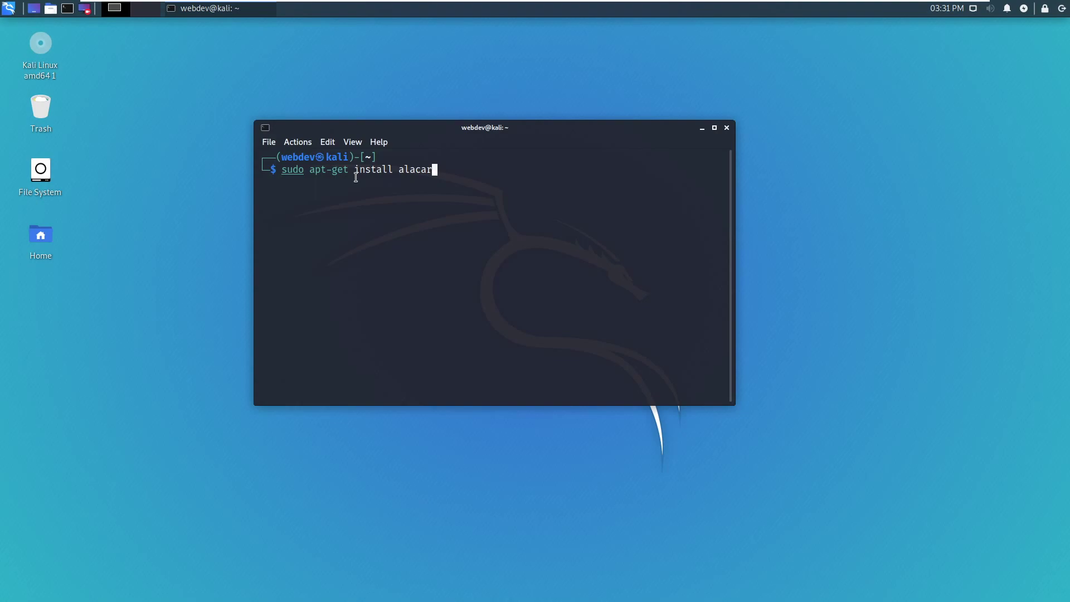
key("Tab")
type("te")
key("BackSpace")
key("BackSpace")
key("BackSpace")
key("Return")
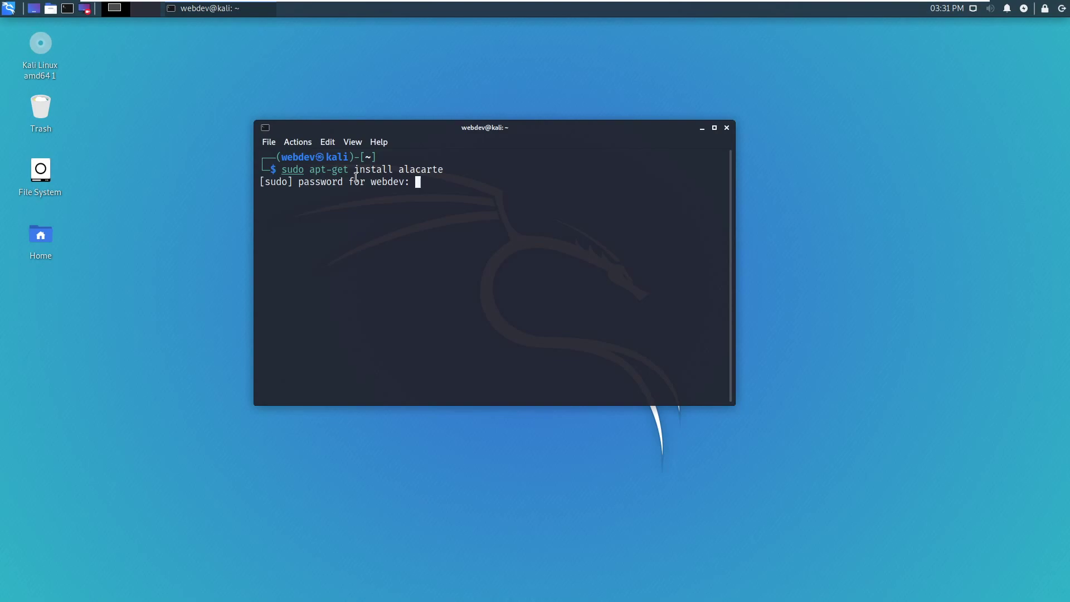
key("Return")
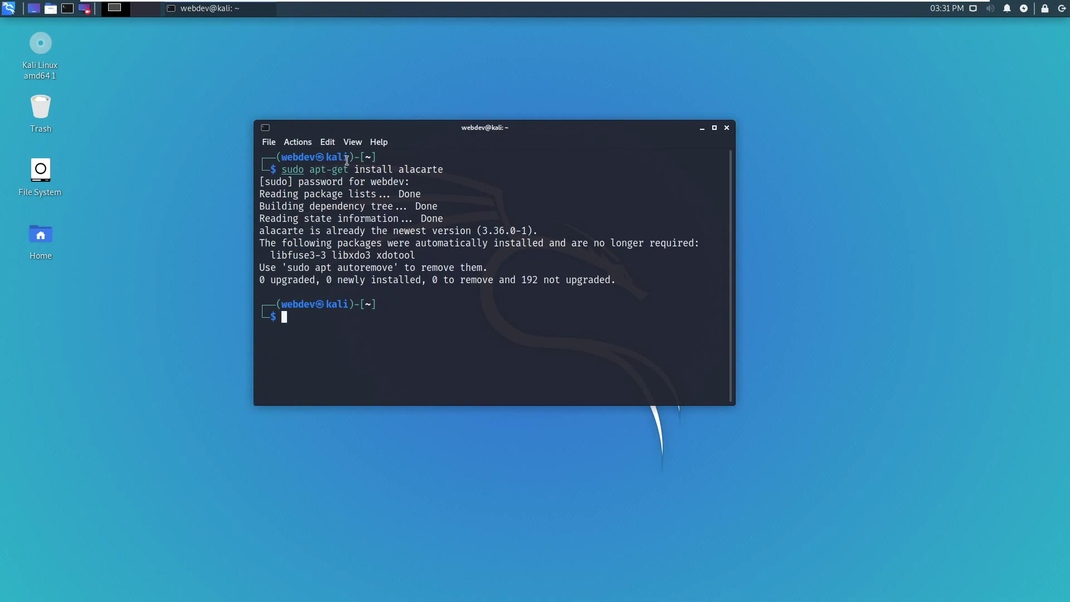
left_click_drag(443, 169, 286, 169)
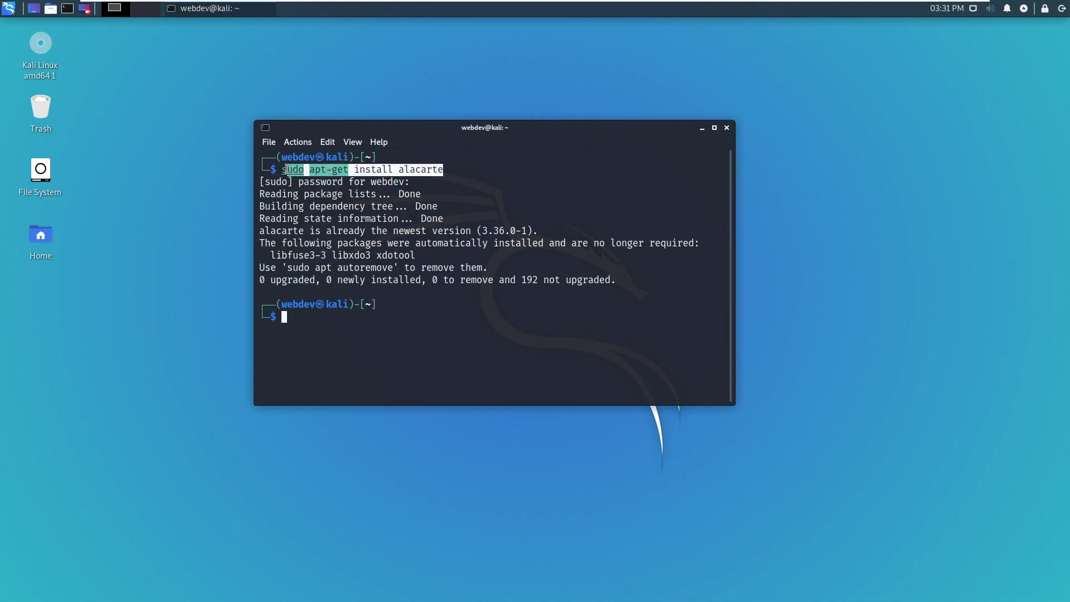
left_click(344, 322)
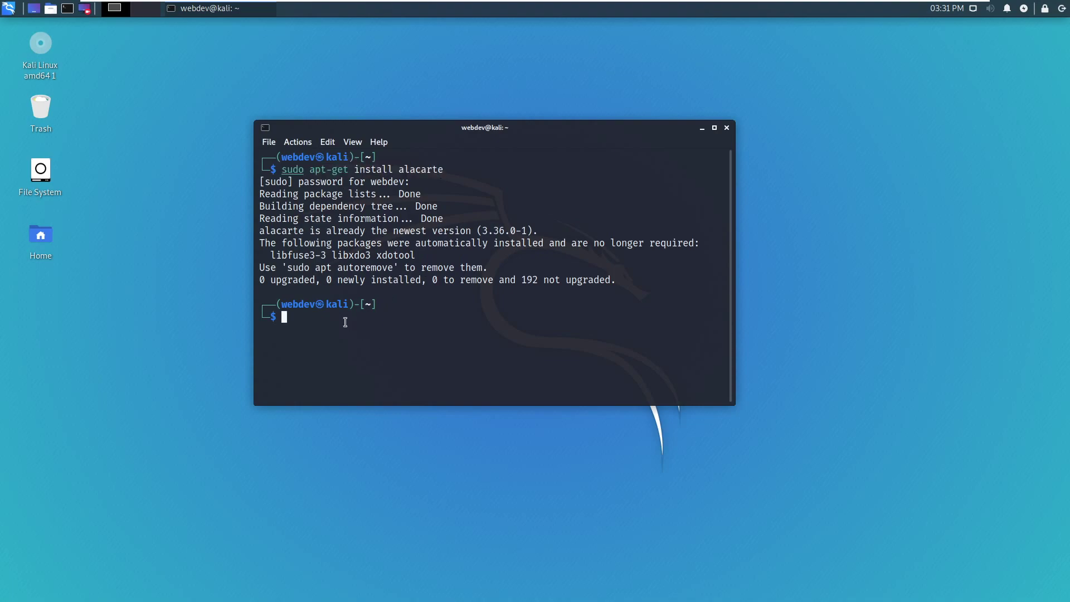
- Search the Whisker Menu for 'main' and launch the Main Menu editor
left_click(8, 8)
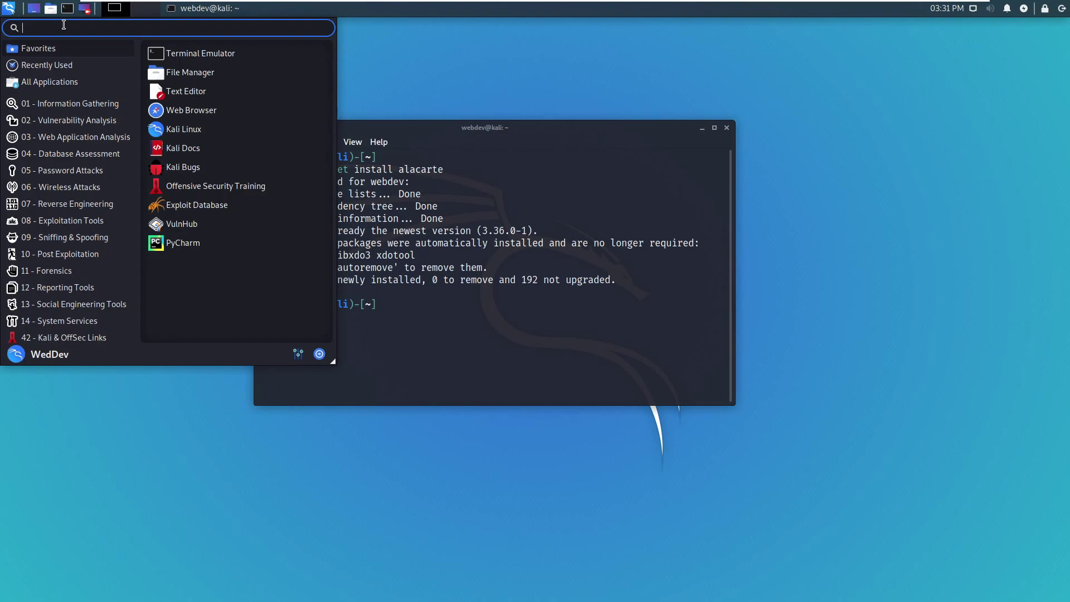
type("main")
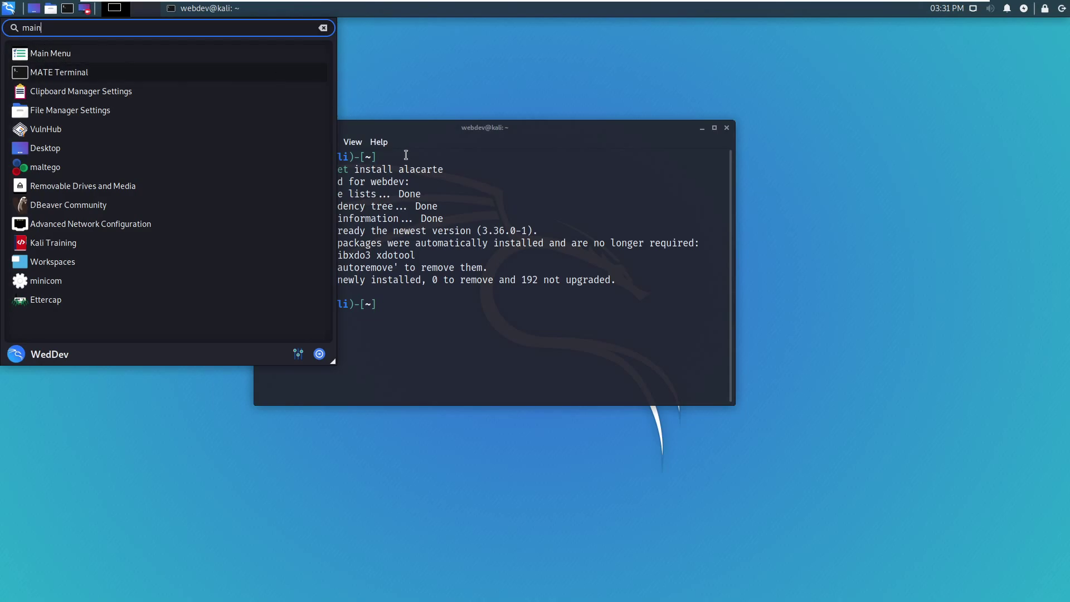
left_click(58, 54)
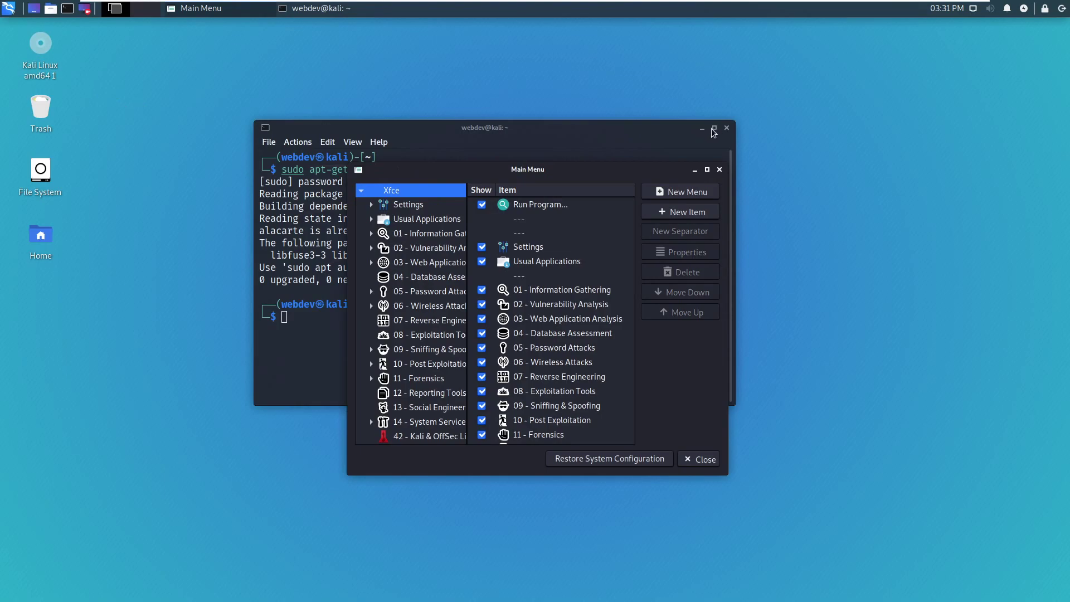
- Close the terminal, reposition the Main Menu window, and try then cancel a new launcher
left_click(726, 127)
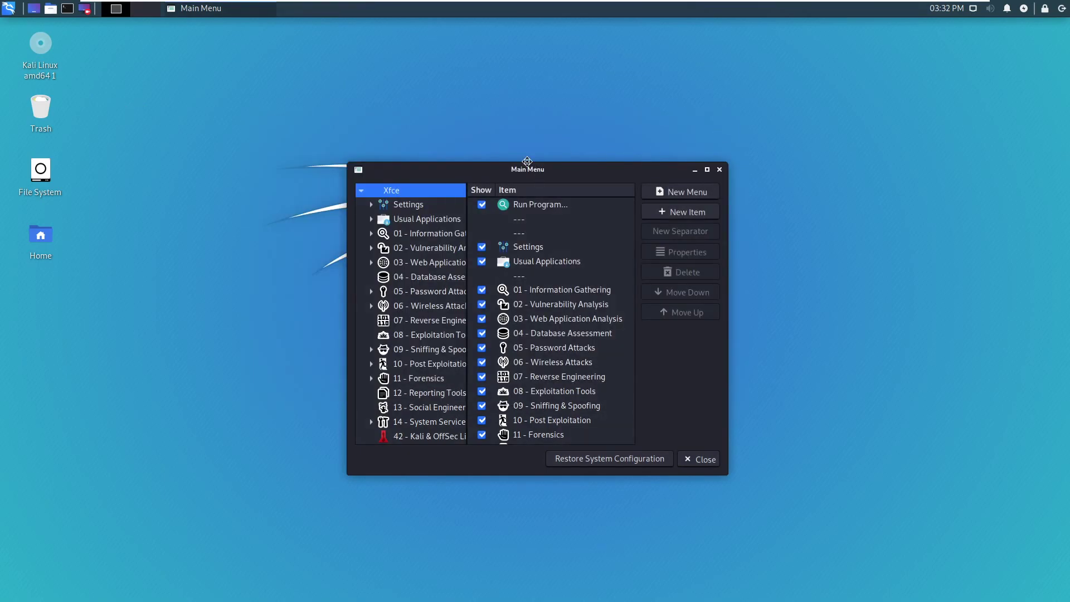
left_click_drag(537, 169, 457, 91)
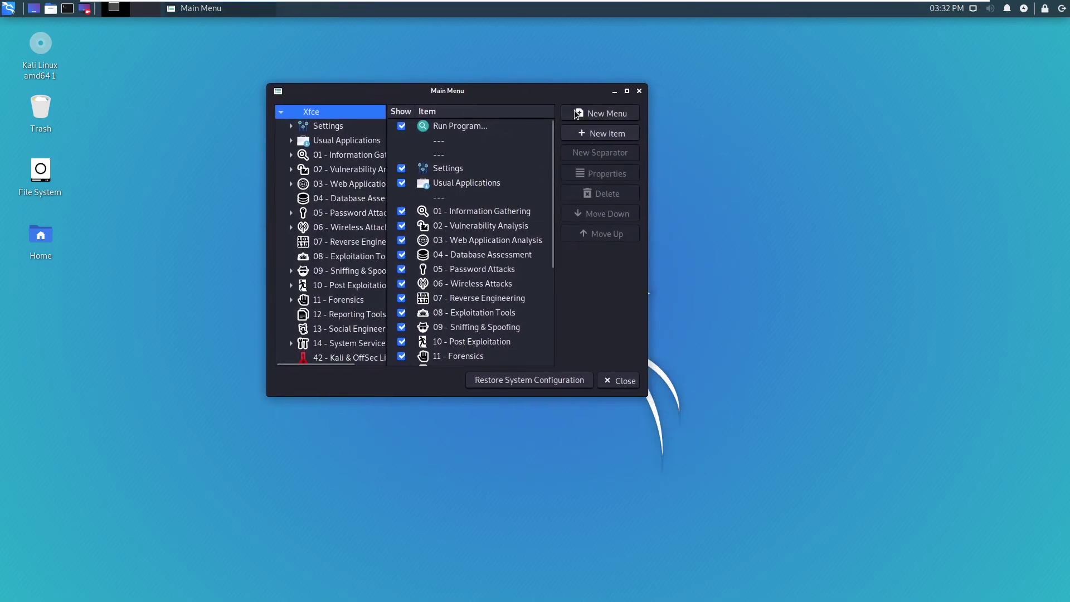
left_click(593, 136)
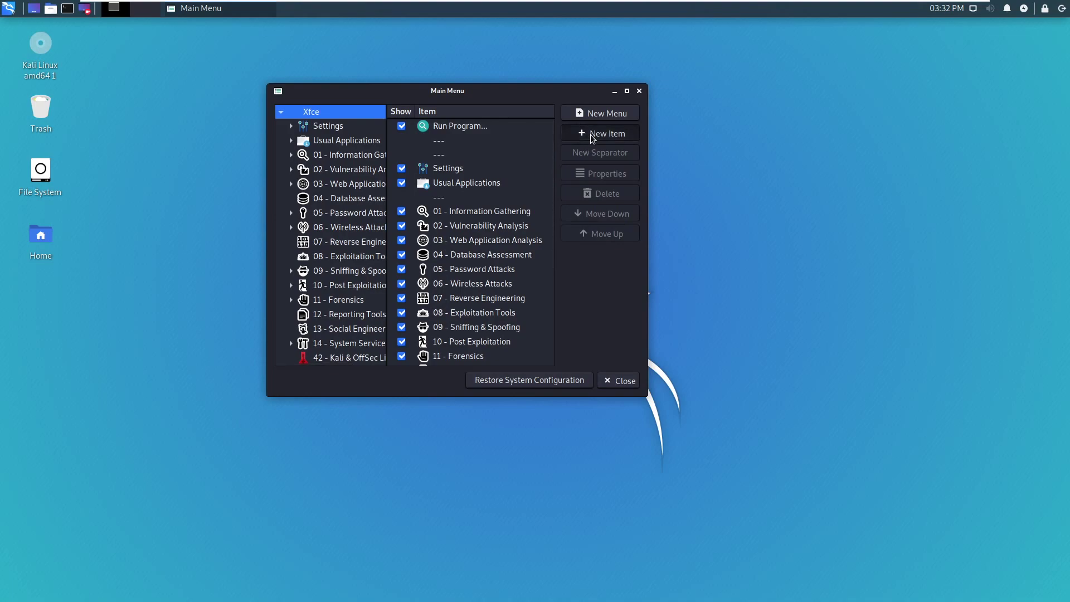
left_click(510, 303)
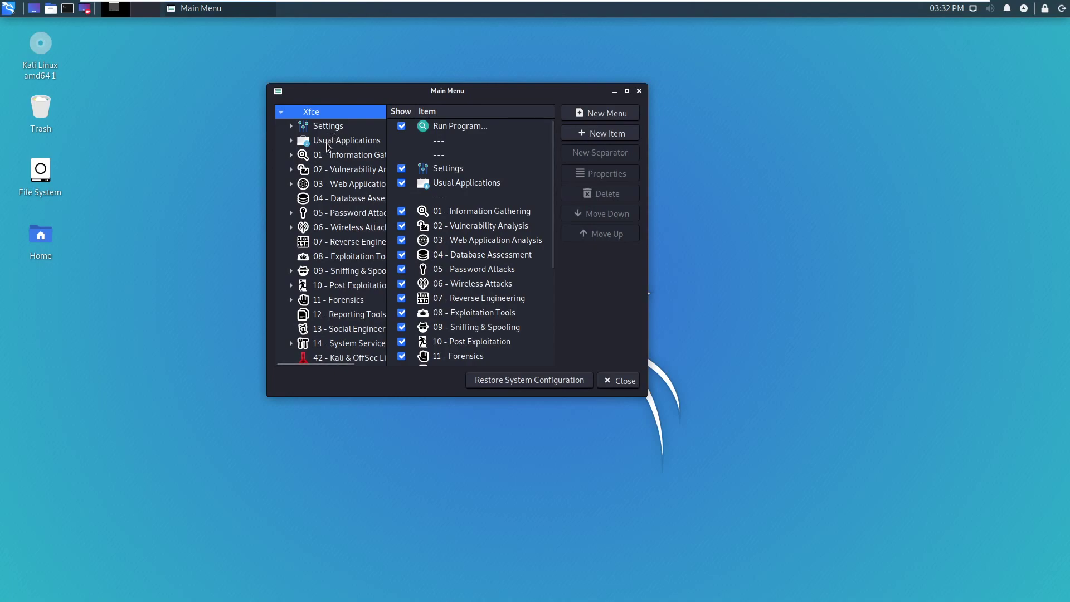
- Browse the Information Gathering and Vulnerability Analysis submenus, then return to Usual Applications
left_click(320, 145)
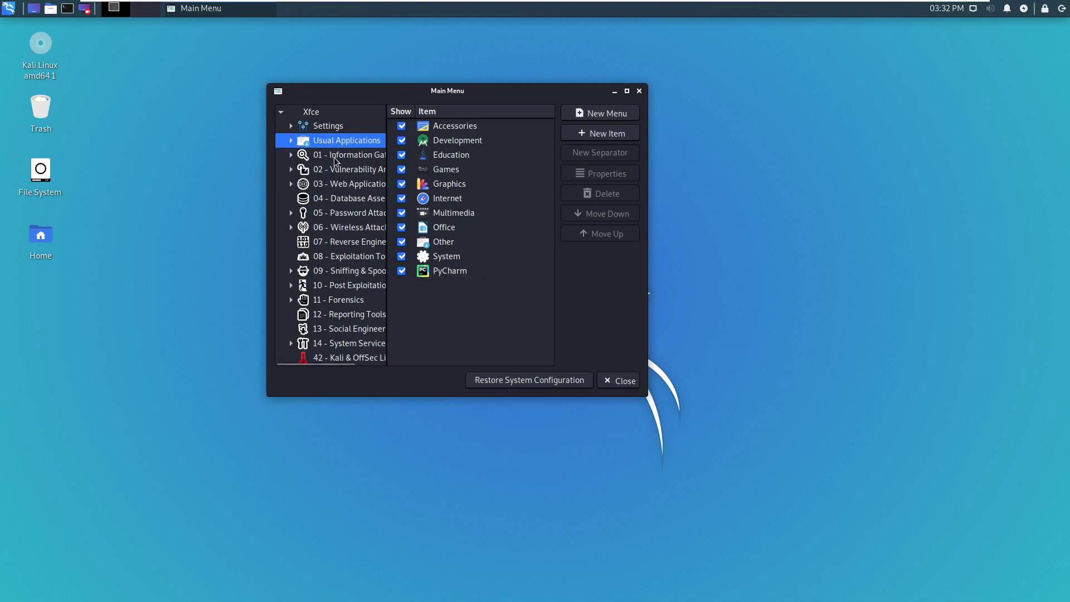
left_click(334, 160)
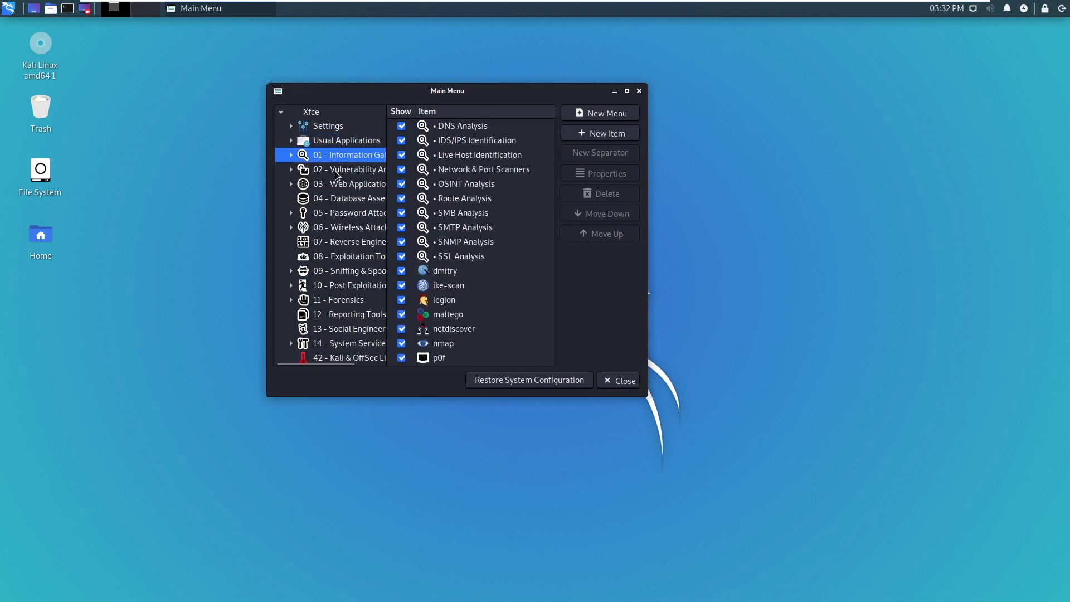
left_click(336, 170)
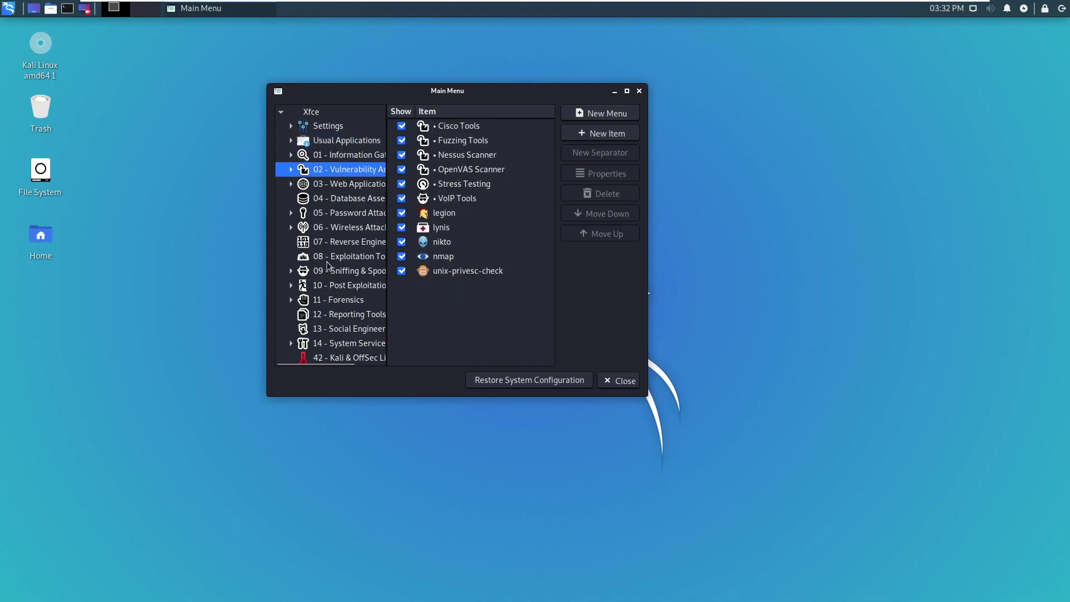
left_click(338, 144)
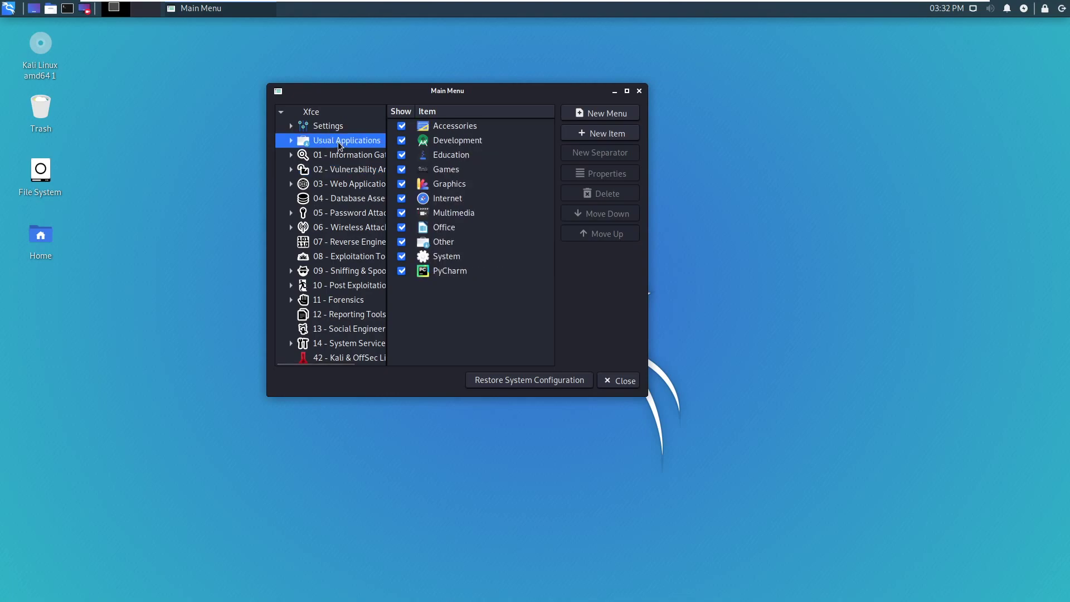
- Start a new launcher in Usual Applications named pycharm
left_click(599, 135)
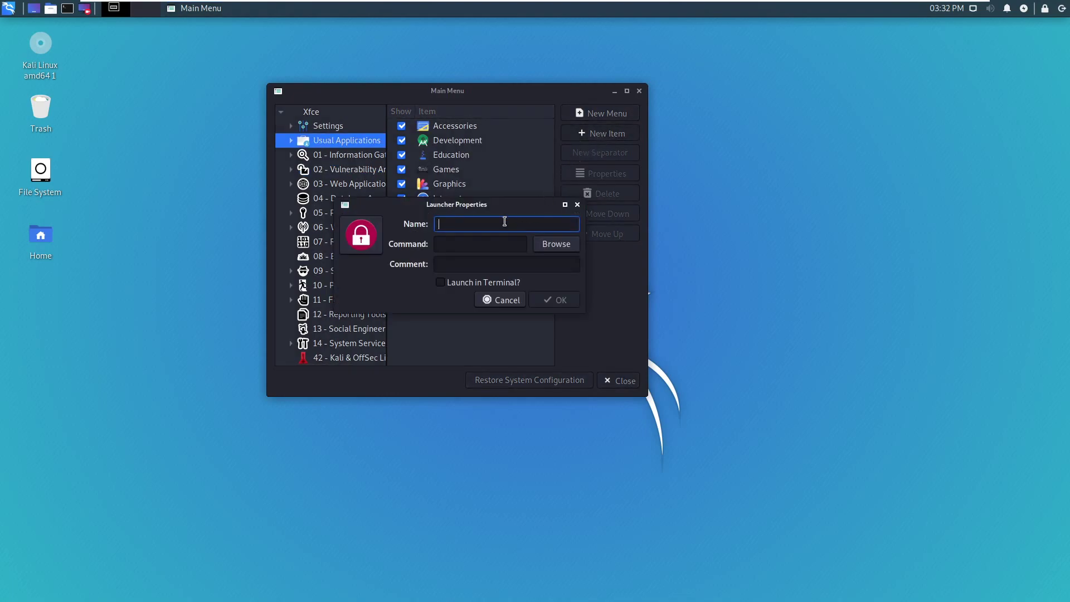
type("pycharm")
left_click(519, 244)
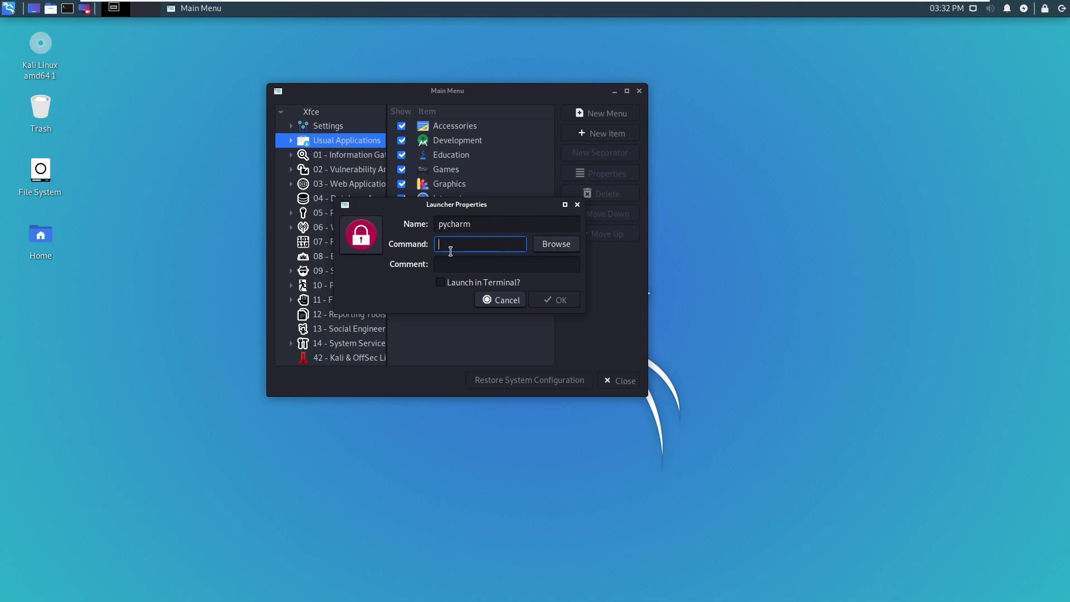
- Pick pycharm.png from /opt/pycharm-community-2021.1.1/bin as the command, then clear that wrong path
left_click(554, 246)
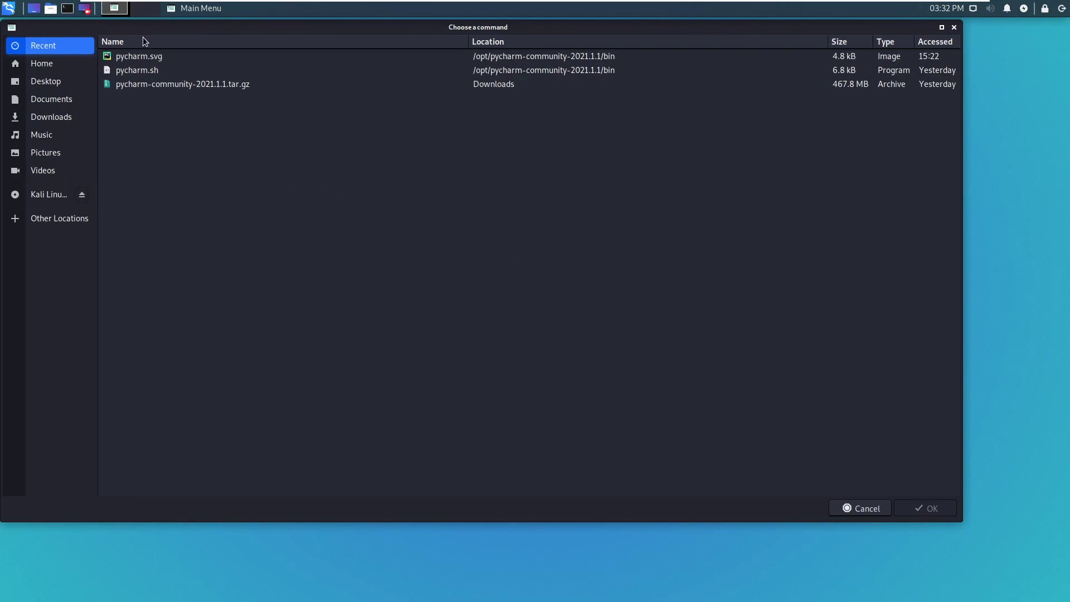
left_click_drag(142, 33, 178, 52)
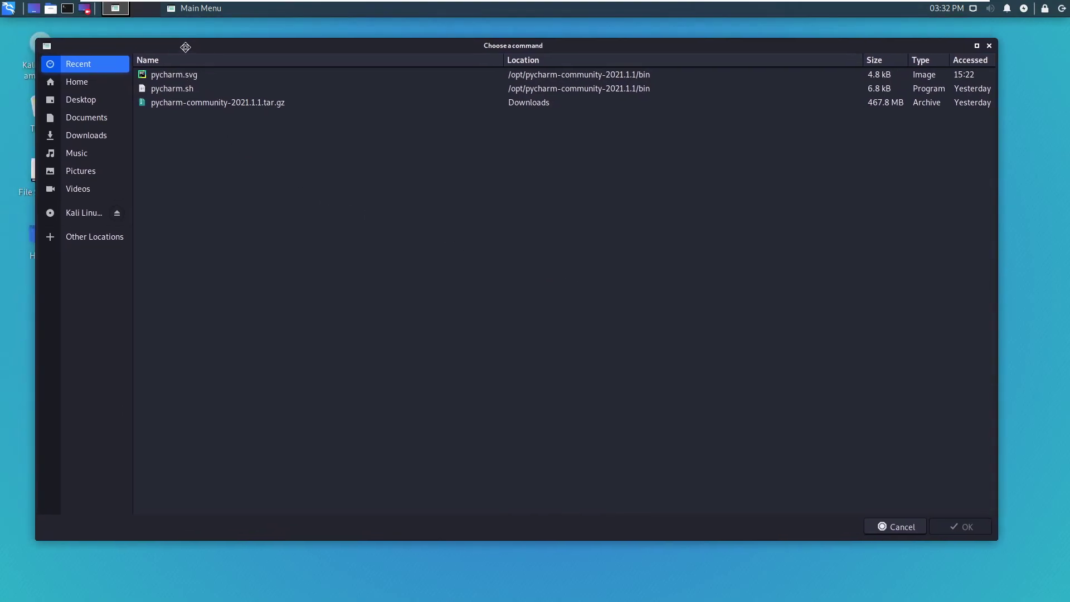
left_click(89, 82)
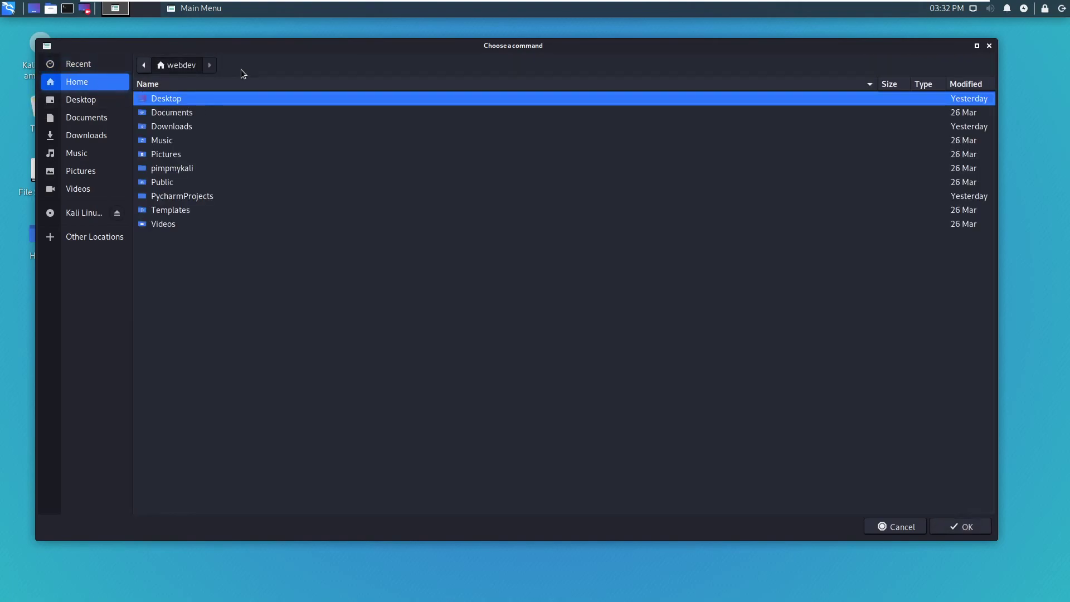
type("/")
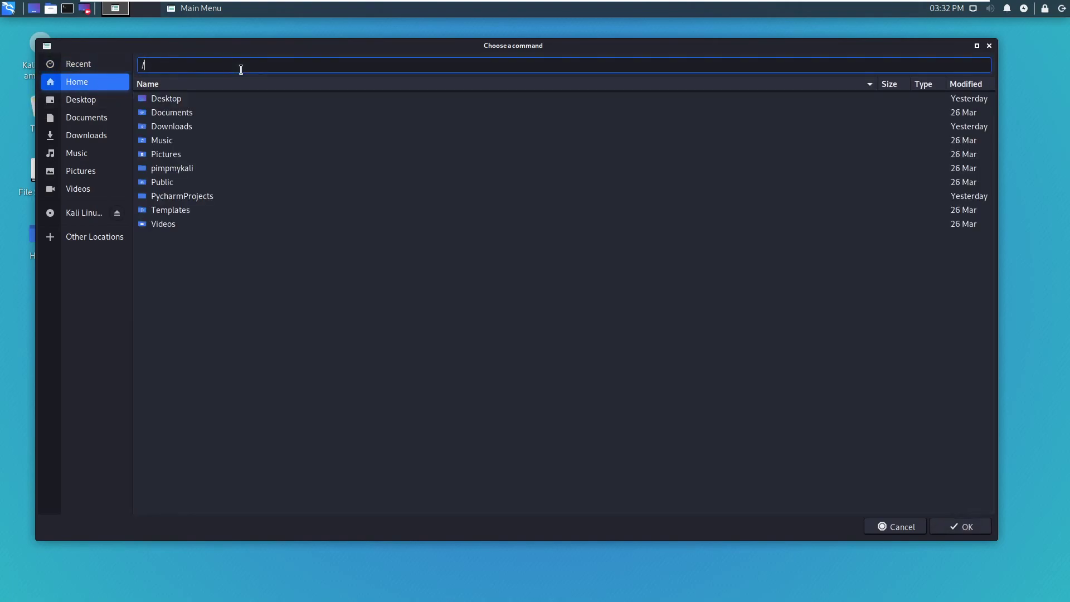
type("opt/")
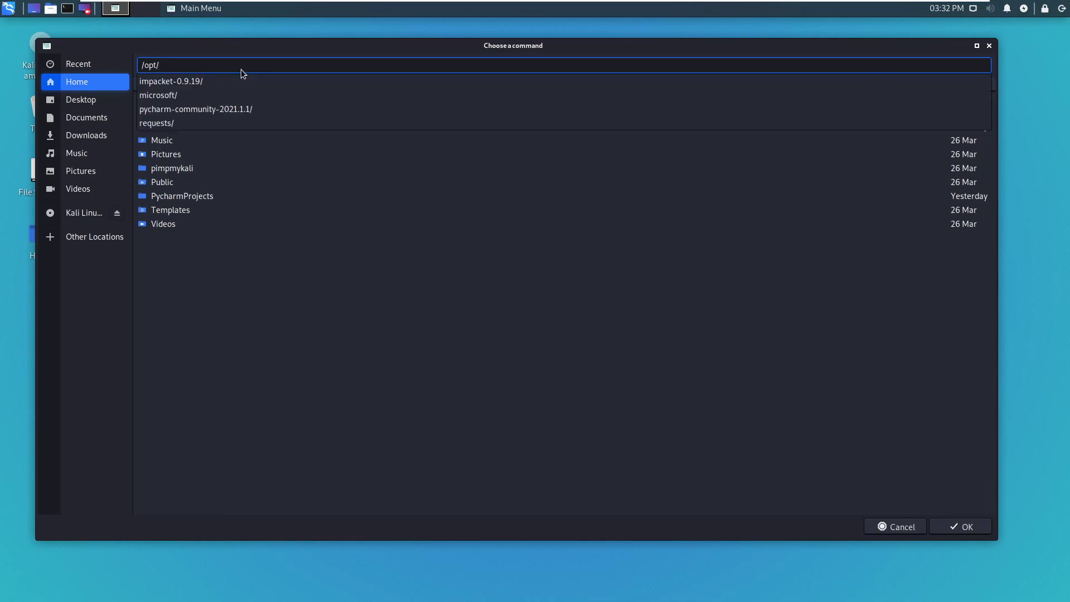
key("Return")
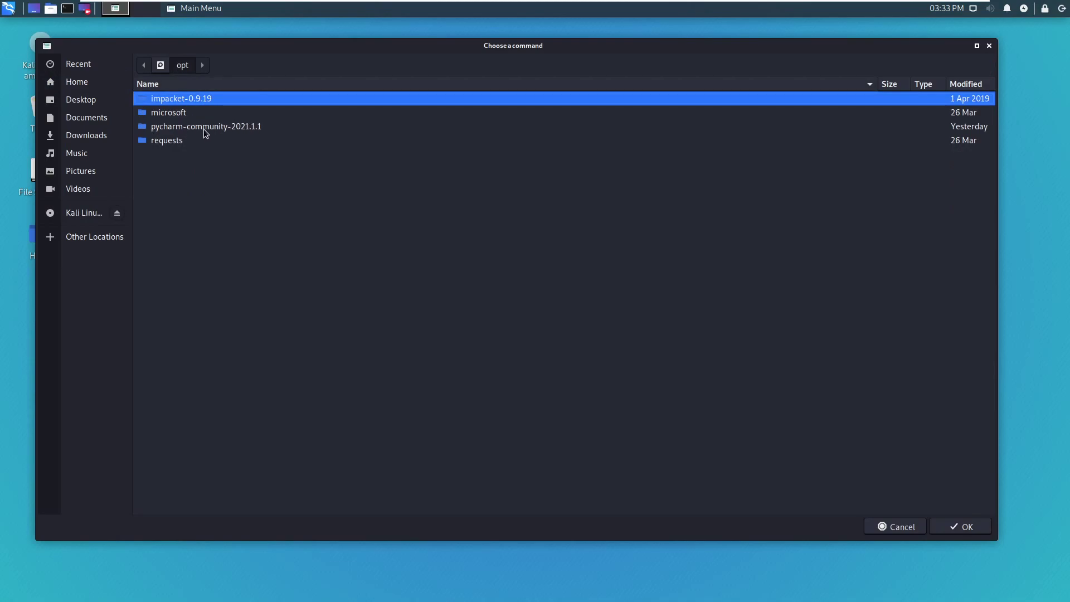
double_click(163, 128)
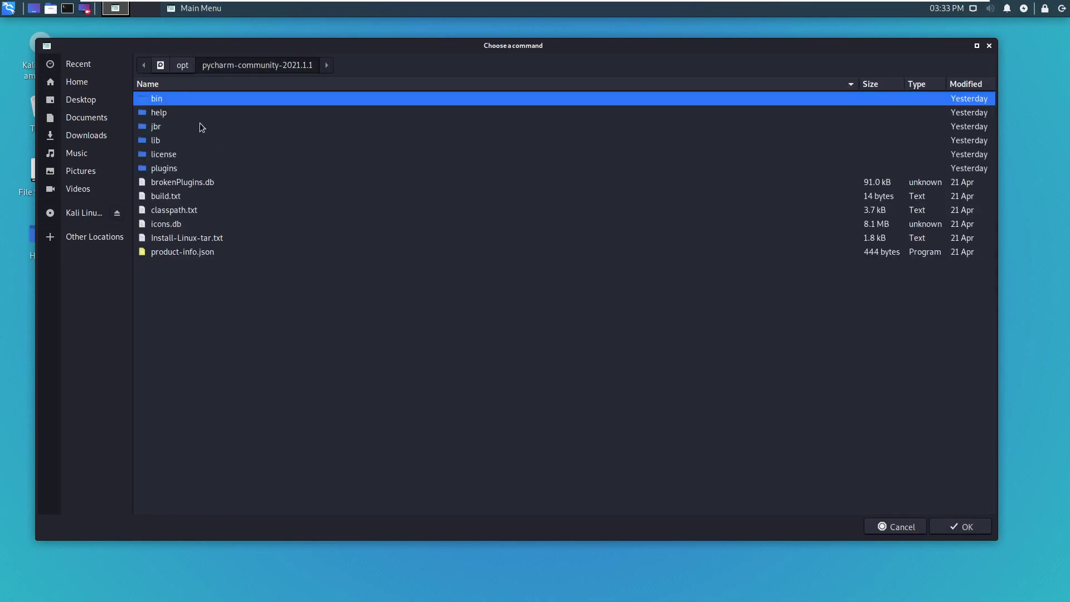
double_click(161, 100)
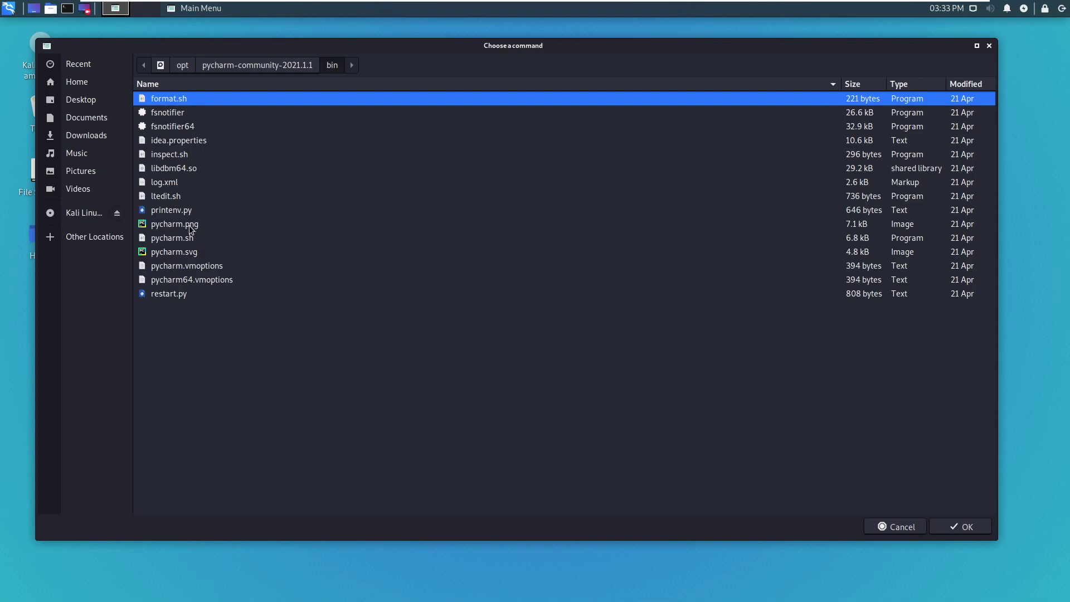
left_click(162, 227)
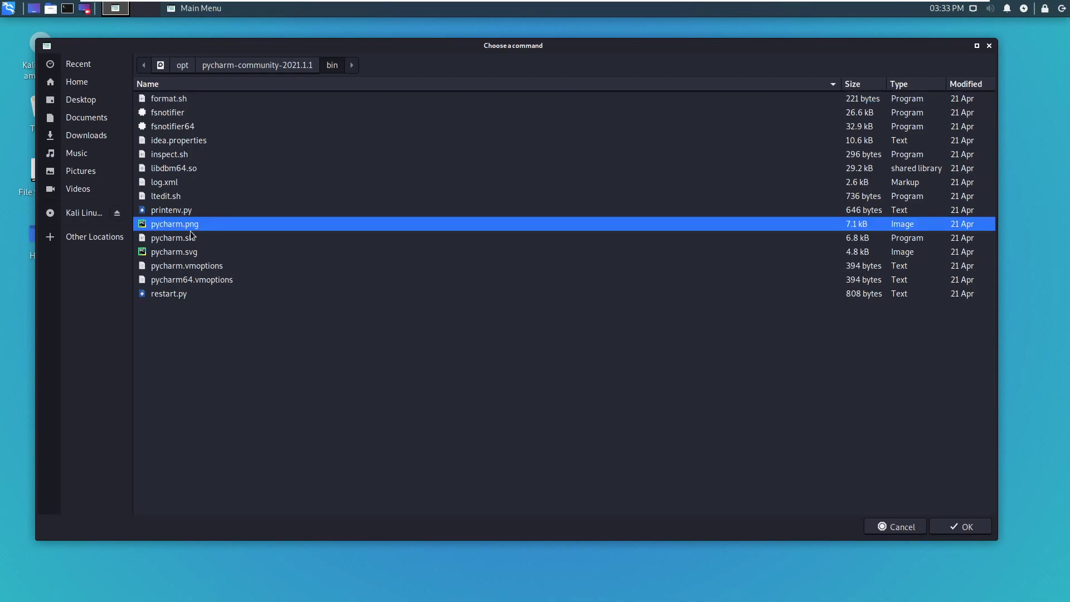
left_click(189, 256)
left_click(181, 227)
left_click(957, 532)
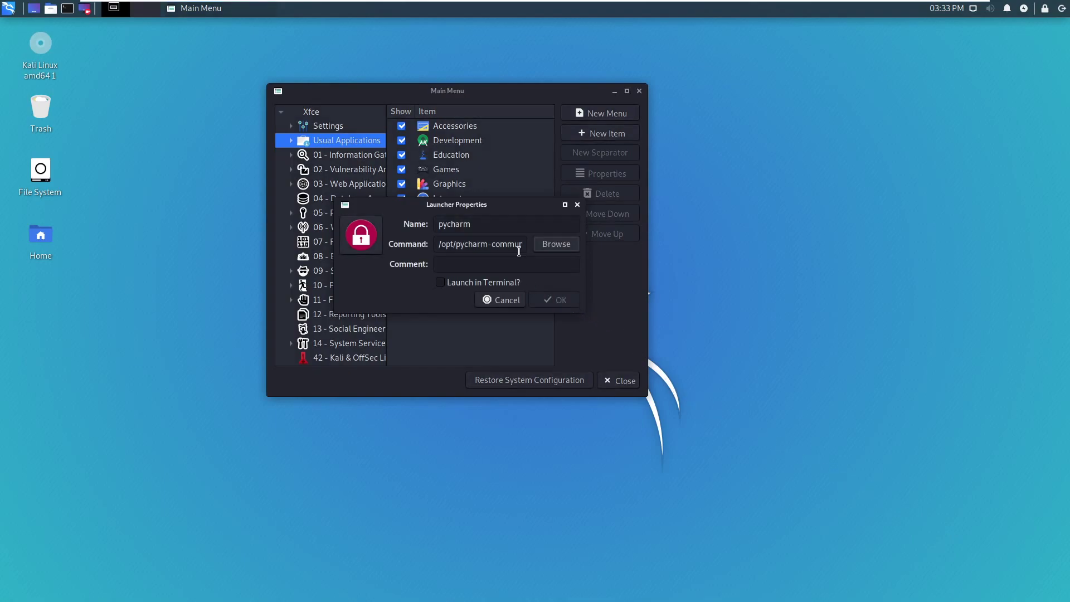
key("BackSpace")
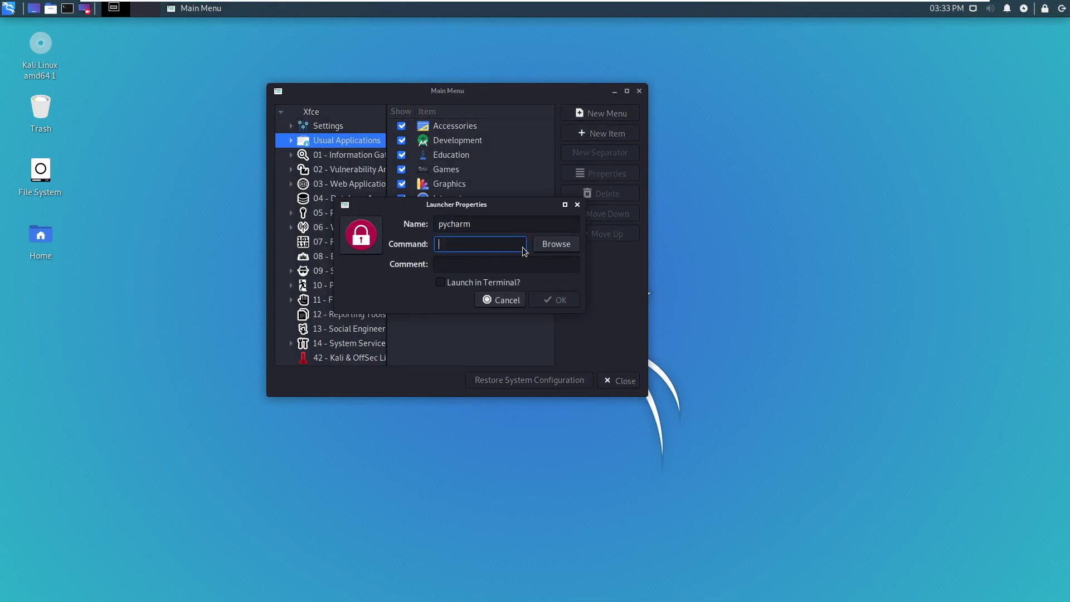
- Set the pycharm launcher's icon to pycharm.png chosen from Recent files
left_click(359, 240)
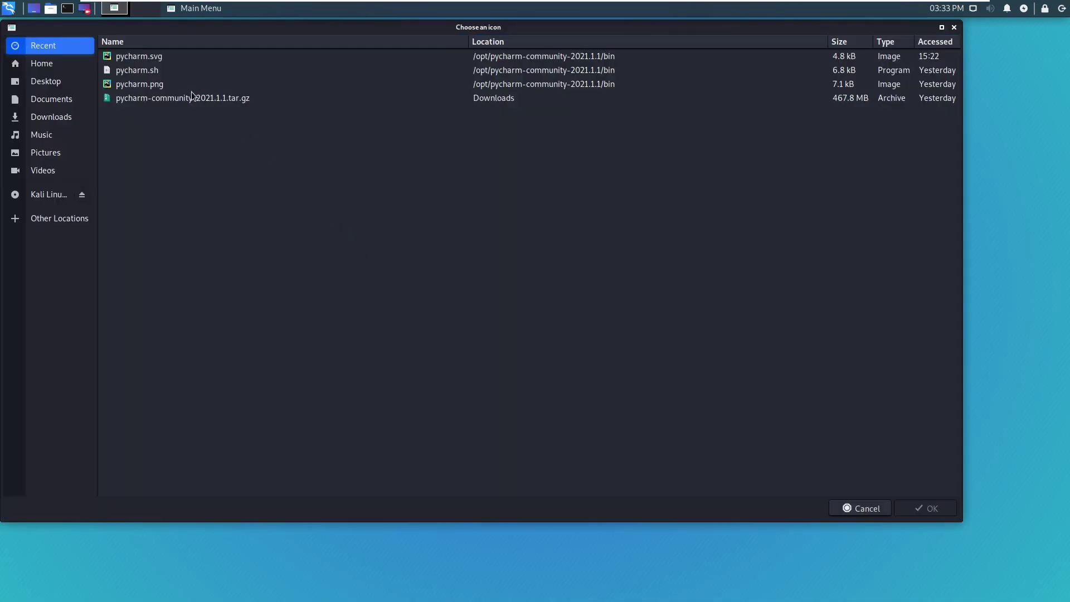
left_click(159, 87)
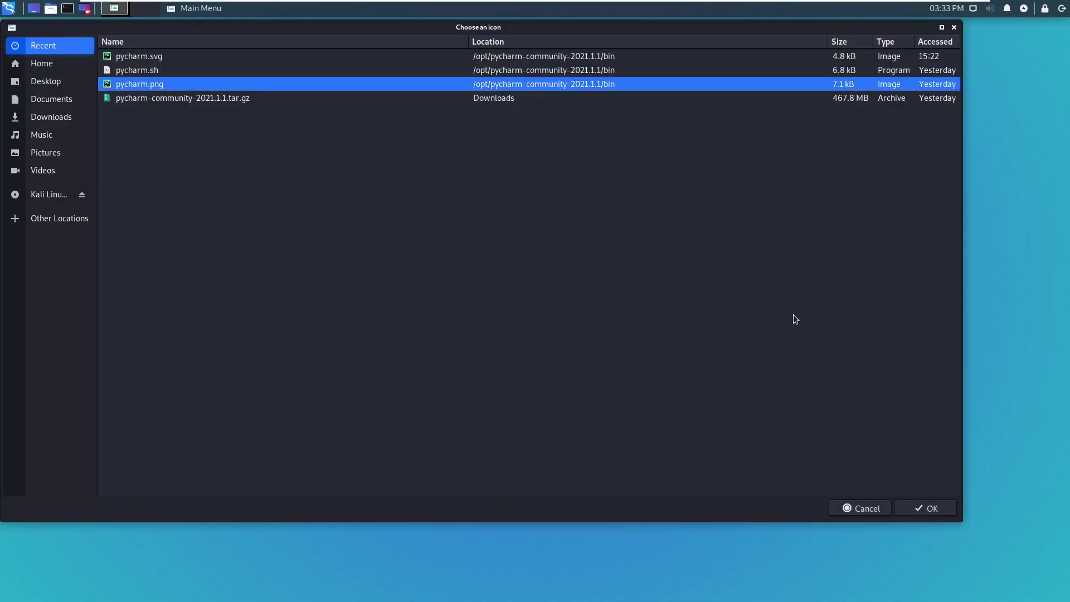
left_click(927, 510)
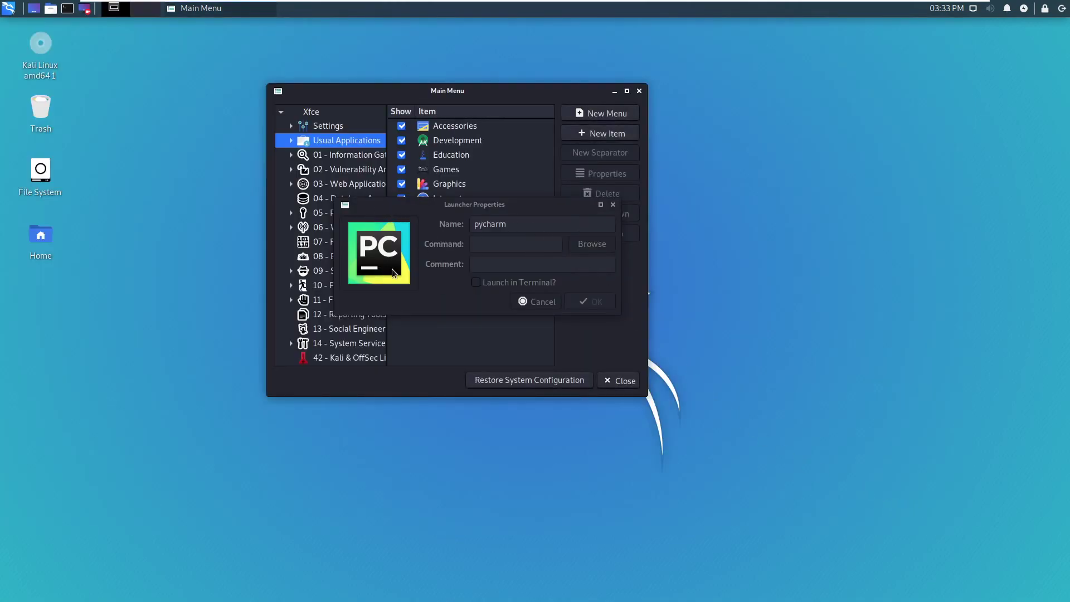
left_click(487, 243)
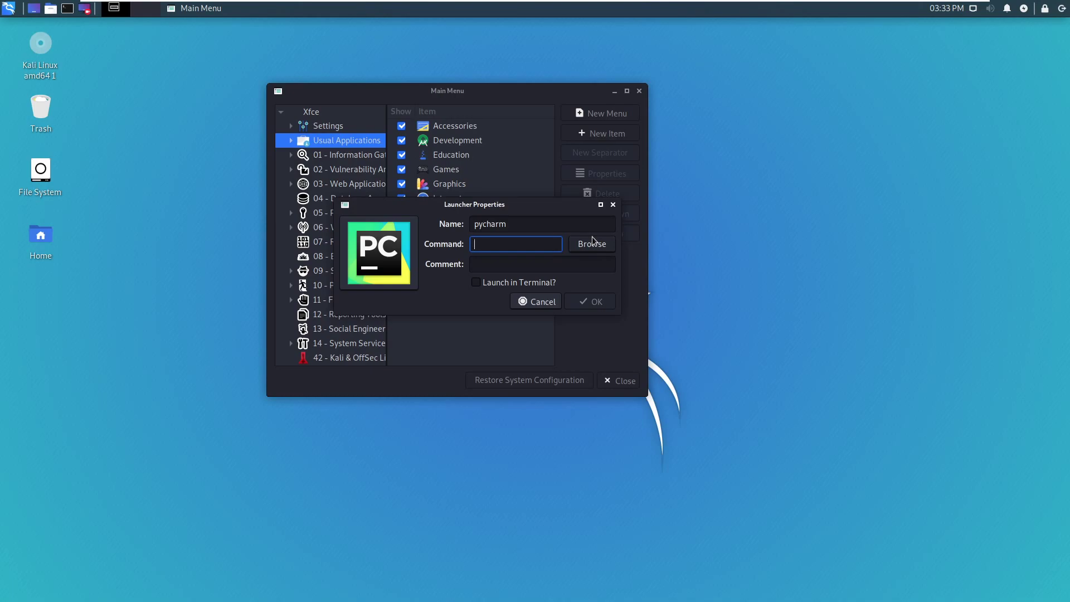
- Set the launcher command to /opt/pycharm-community-2021.1.1/bin/pycharm.sh using the file browser
left_click(593, 243)
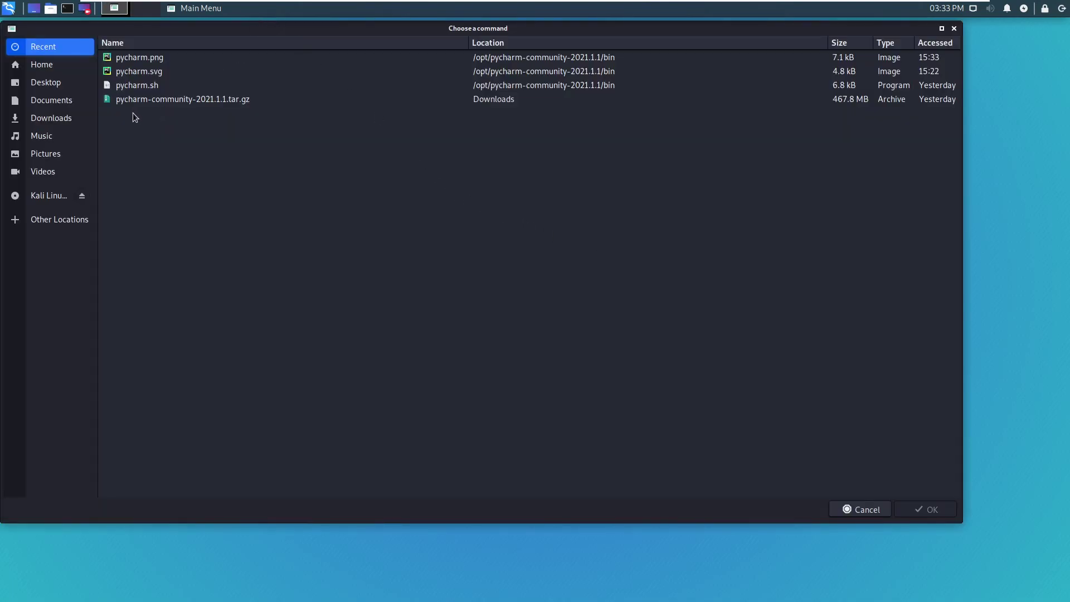
left_click(53, 65)
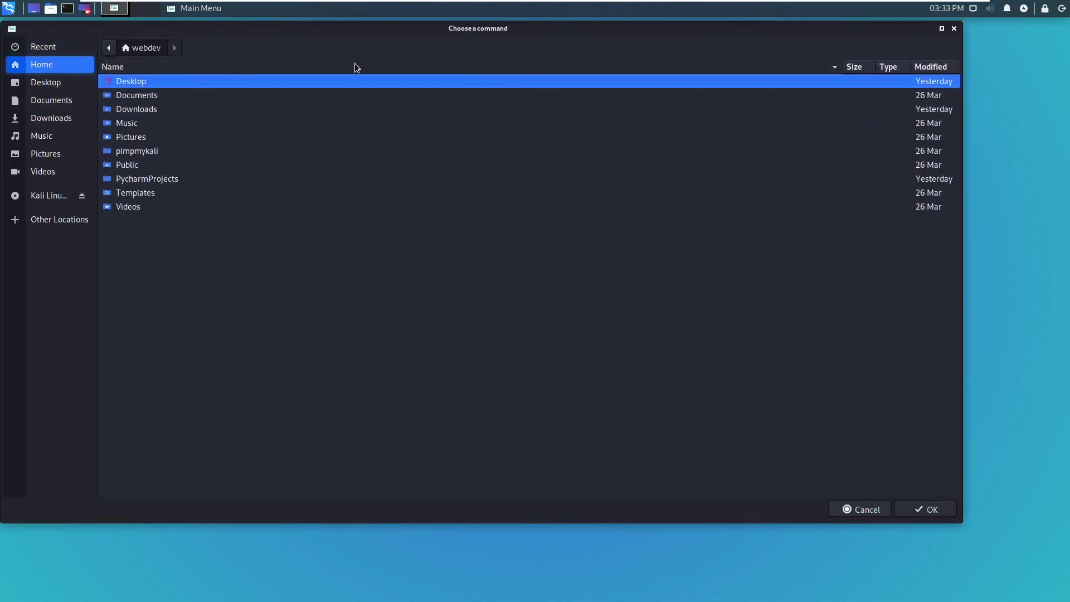
type("/")
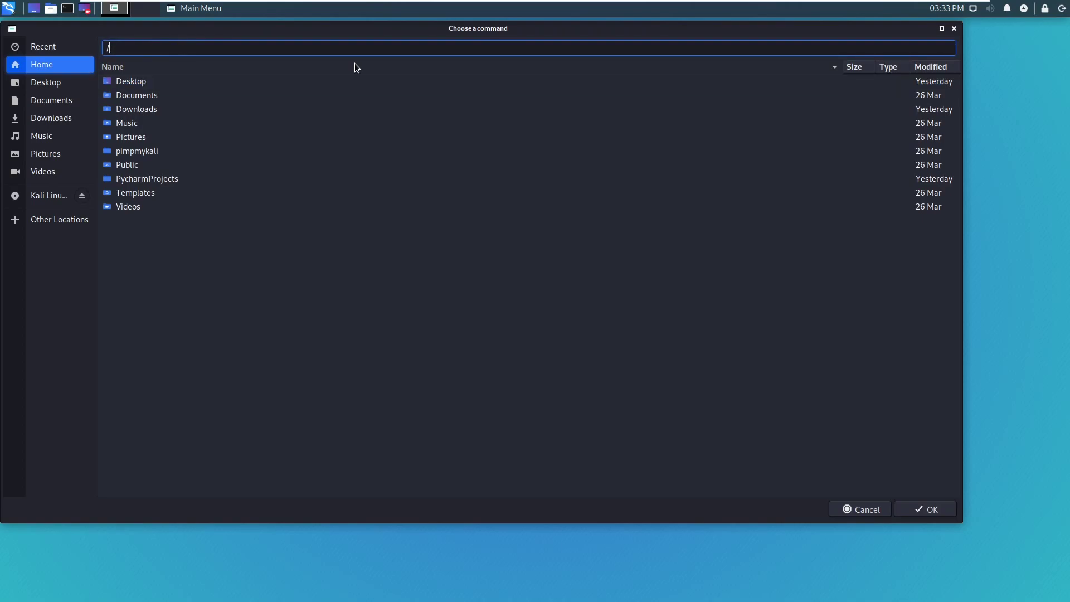
type("opt/")
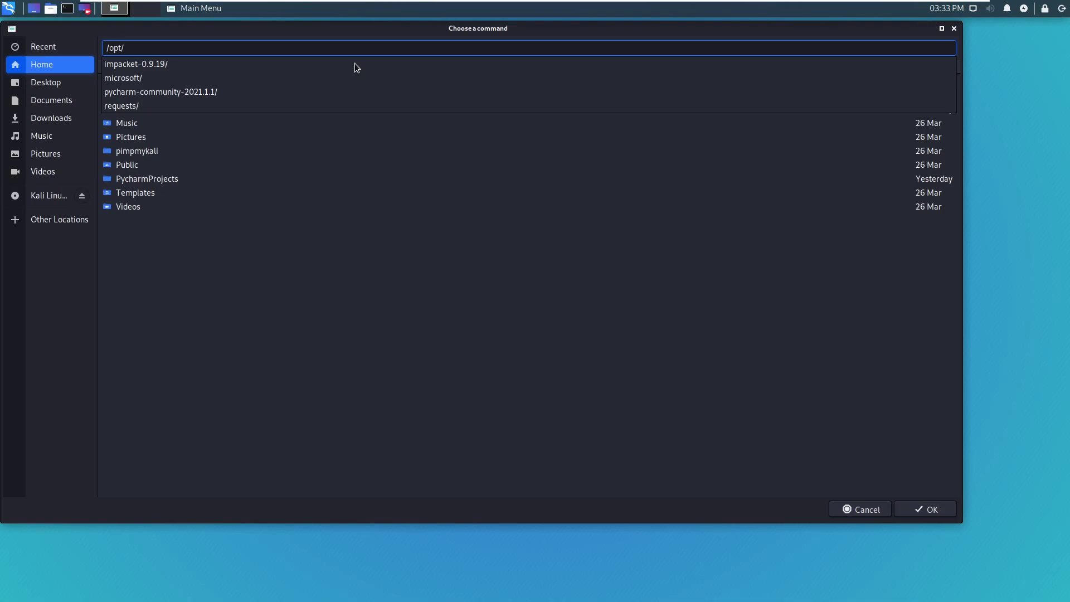
key("Return")
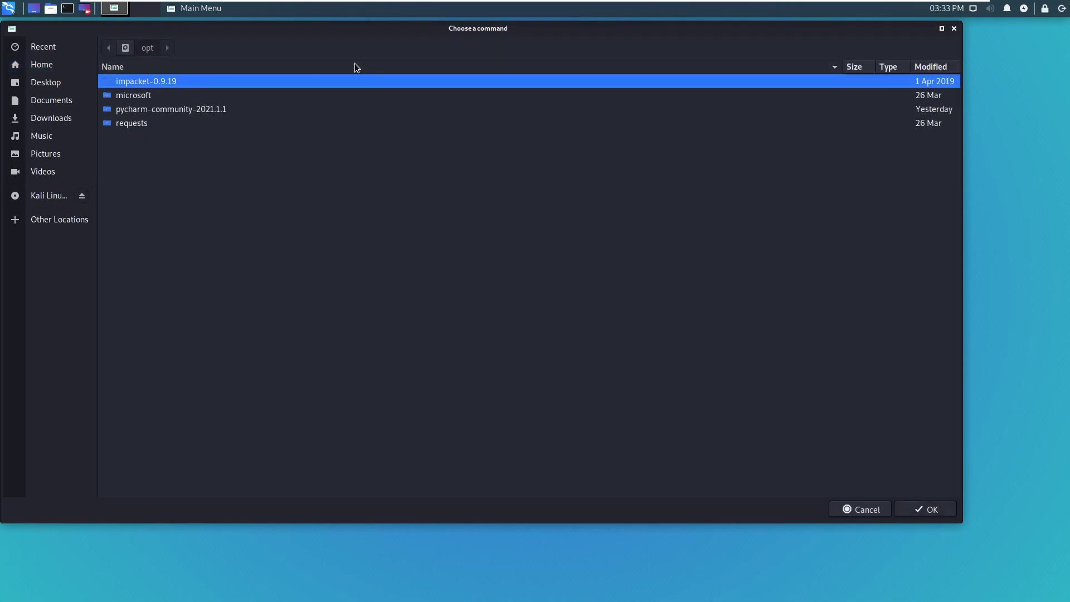
double_click(180, 110)
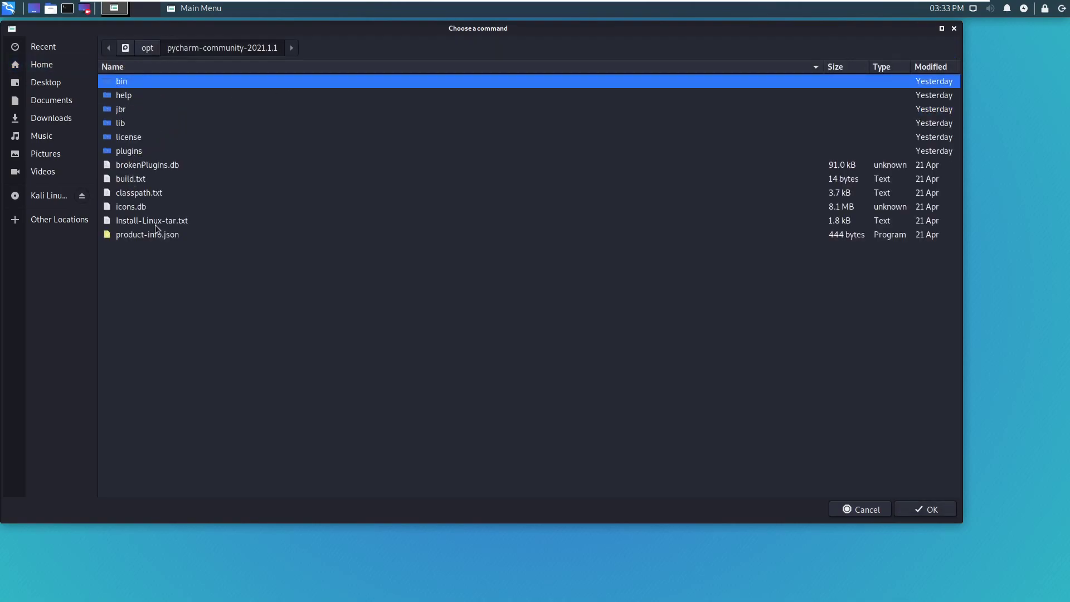
double_click(130, 81)
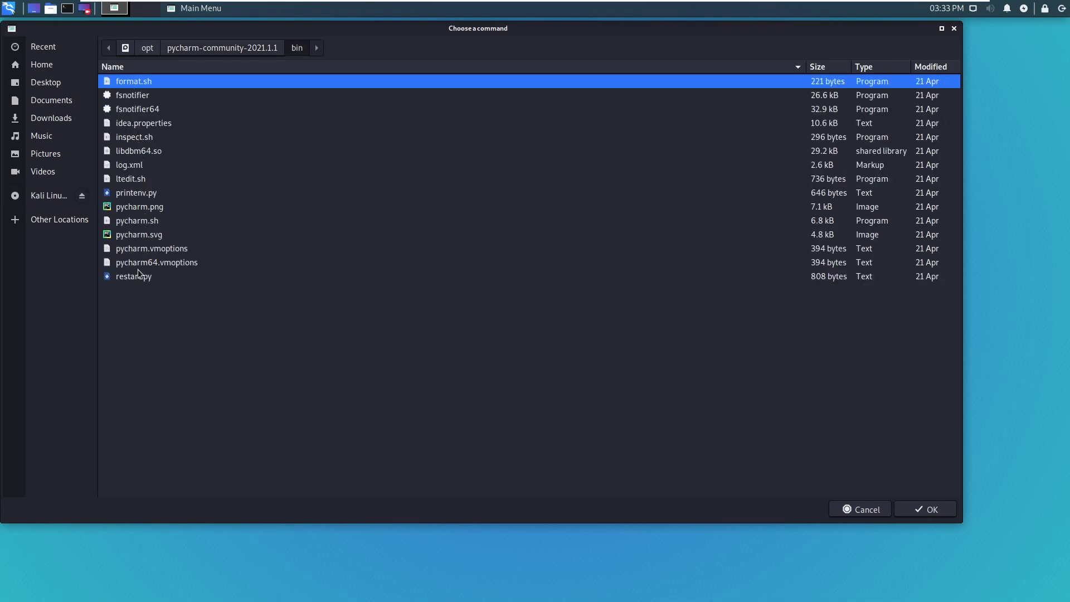
left_click(132, 222)
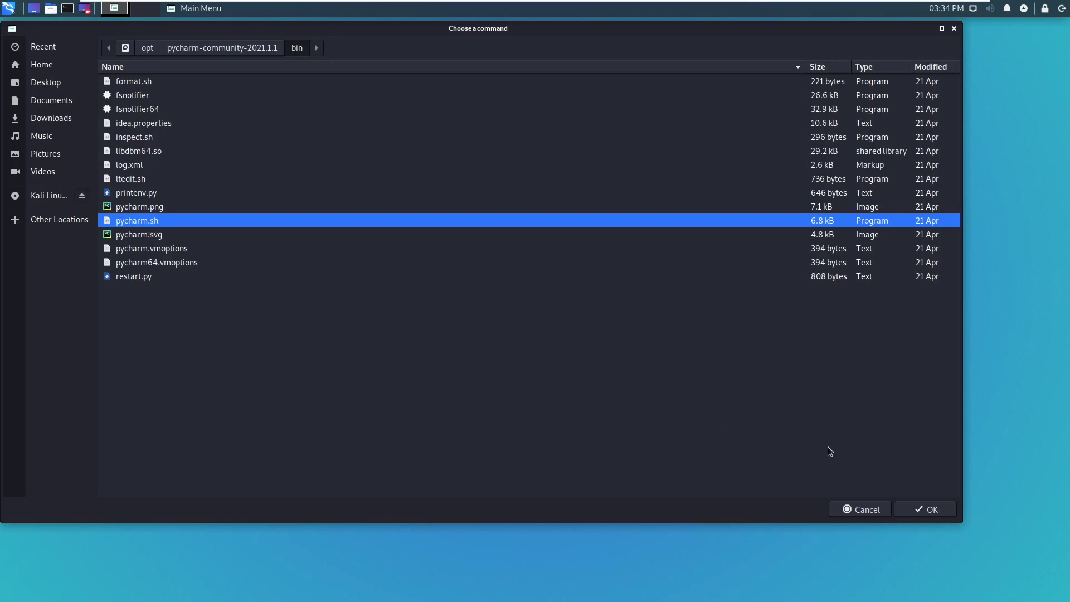
left_click(944, 511)
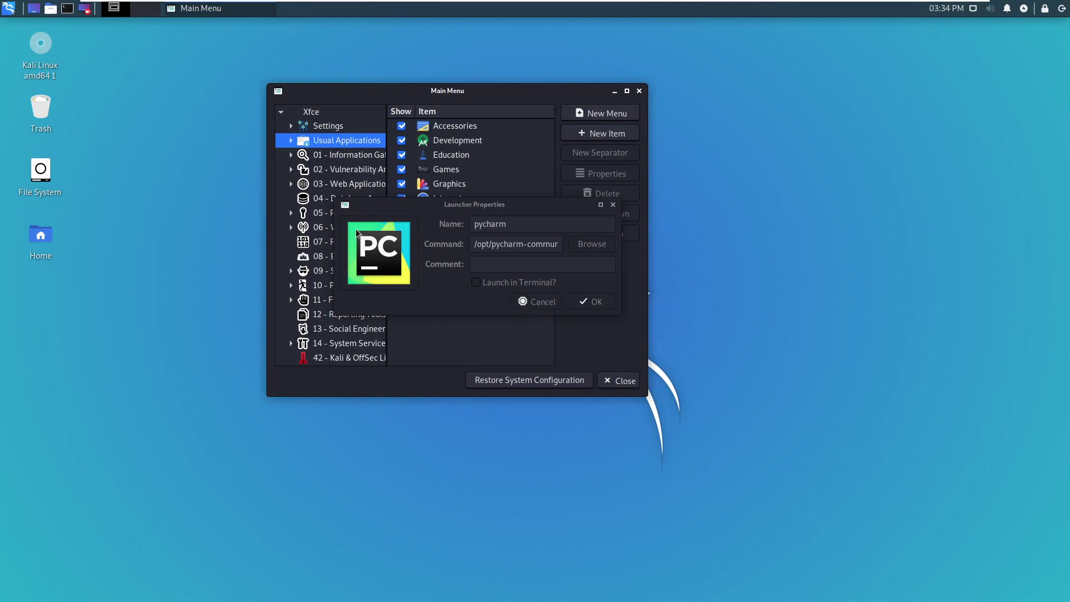
- Save the PyCharm launcher, close Alacarte, and open the Whisker Menu
left_click(535, 303)
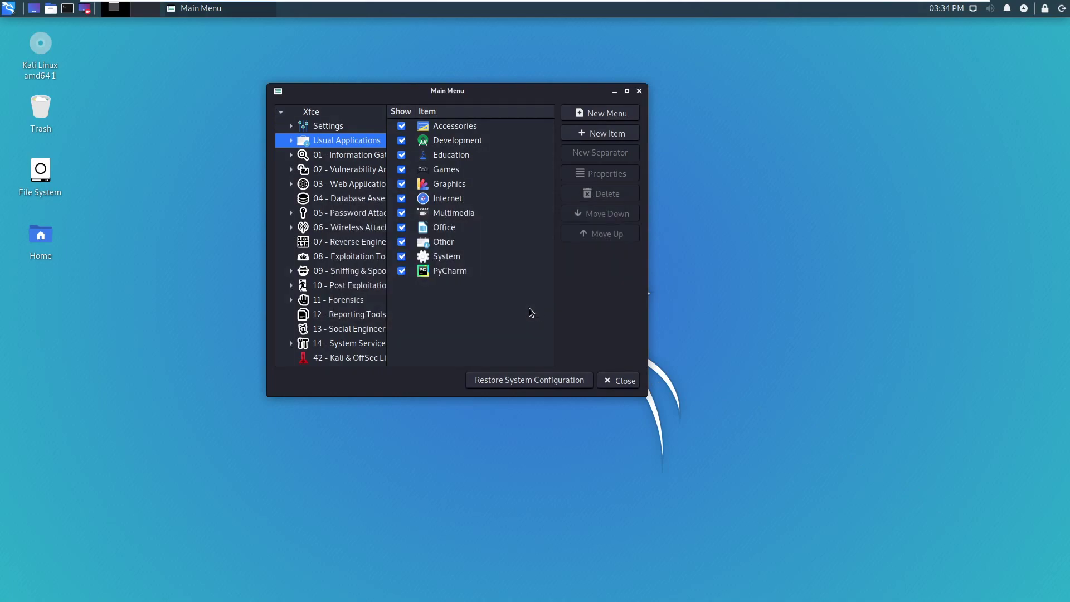
left_click(619, 380)
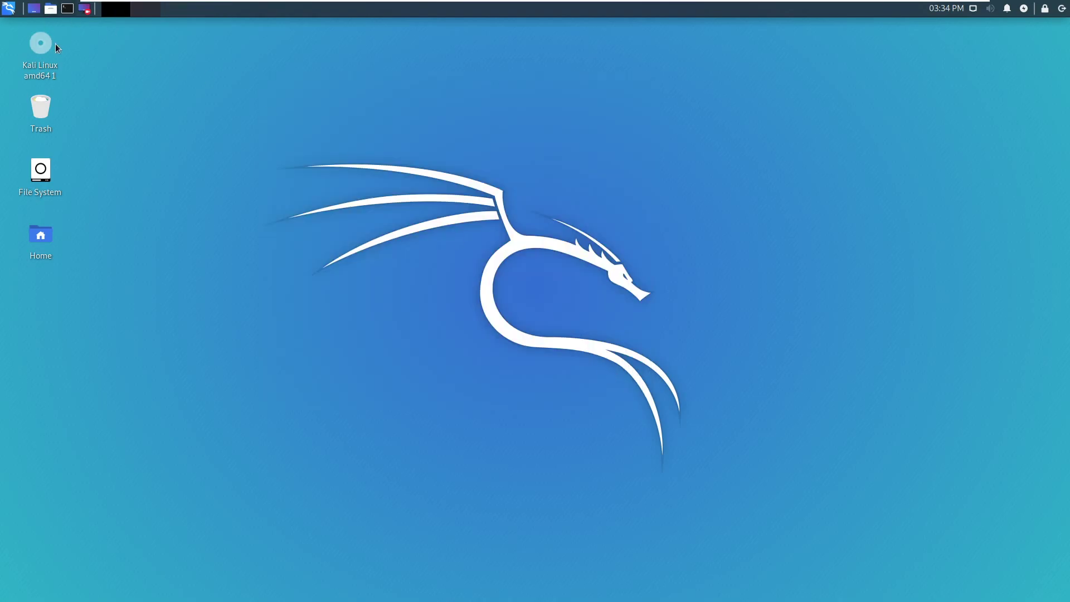
left_click(9, 10)
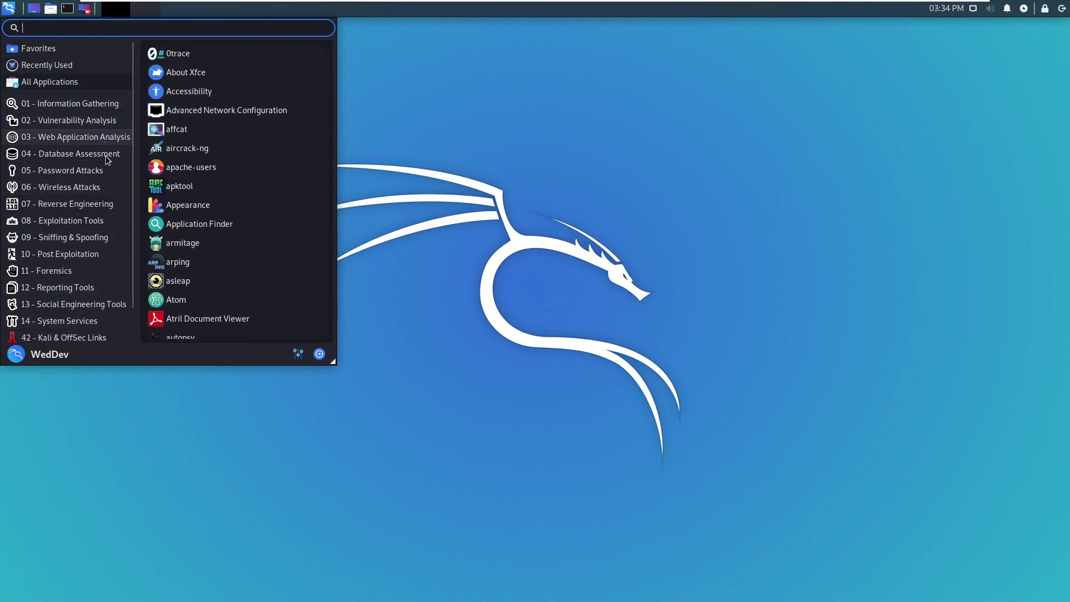
- Pin PyCharm from Usual Applications to Whisker Favorites, confirm it appears in Favorites, then close the menu
scroll(71, 279, "down", 1)
mouse_move(58, 334)
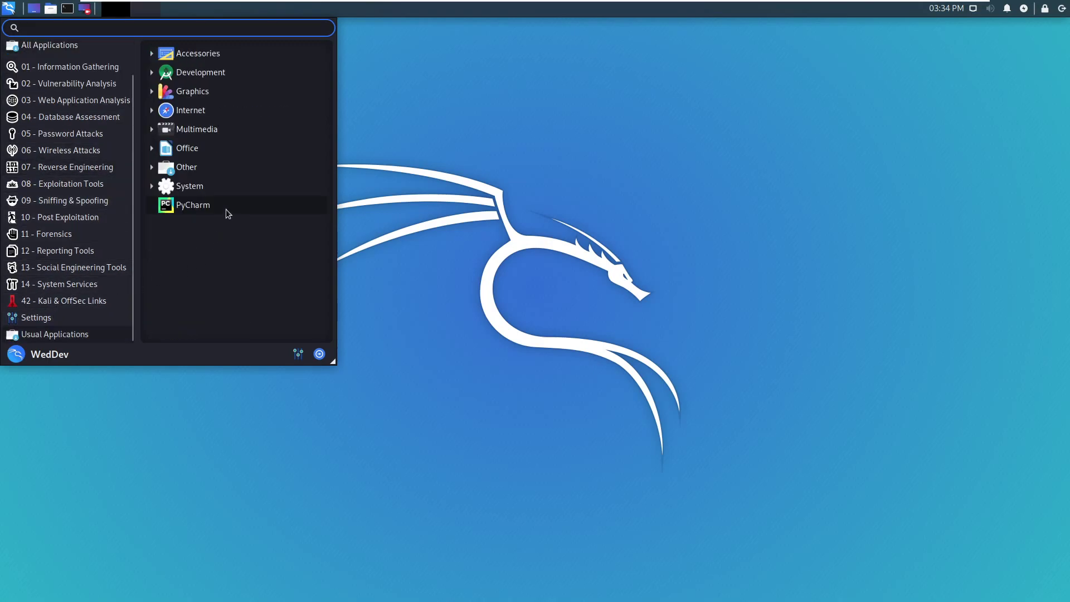
right_click(201, 205)
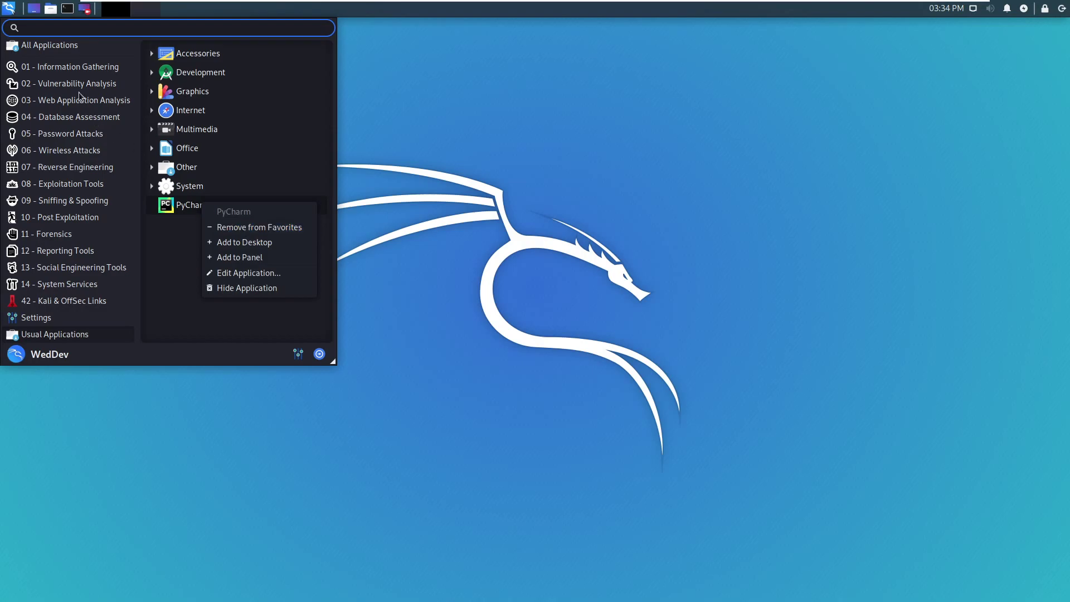
left_click(64, 46)
scroll(73, 95, "up", 2)
left_click(64, 50)
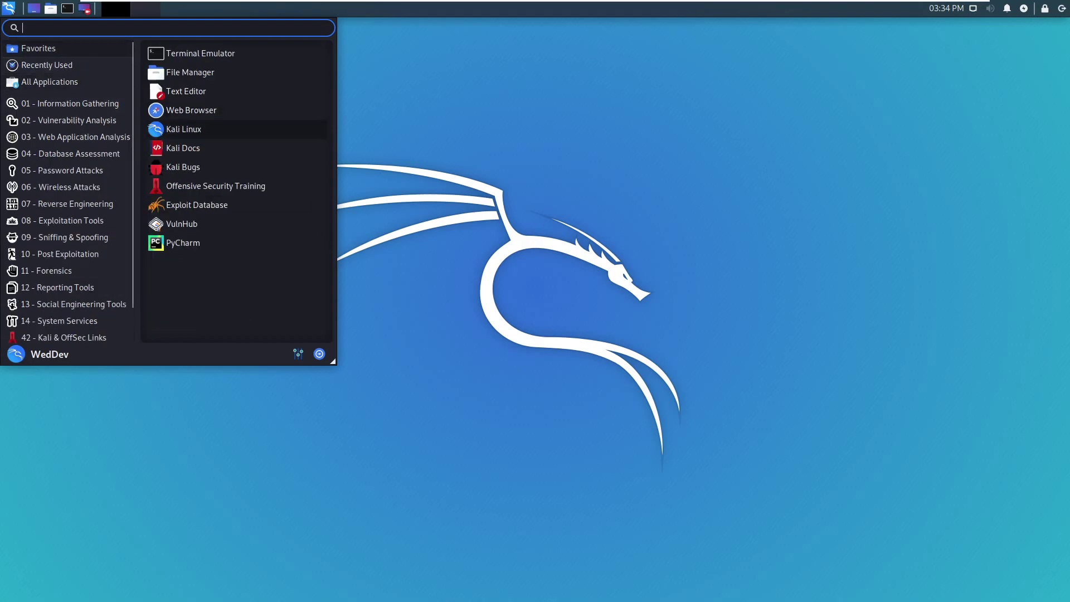
left_click(175, 245)
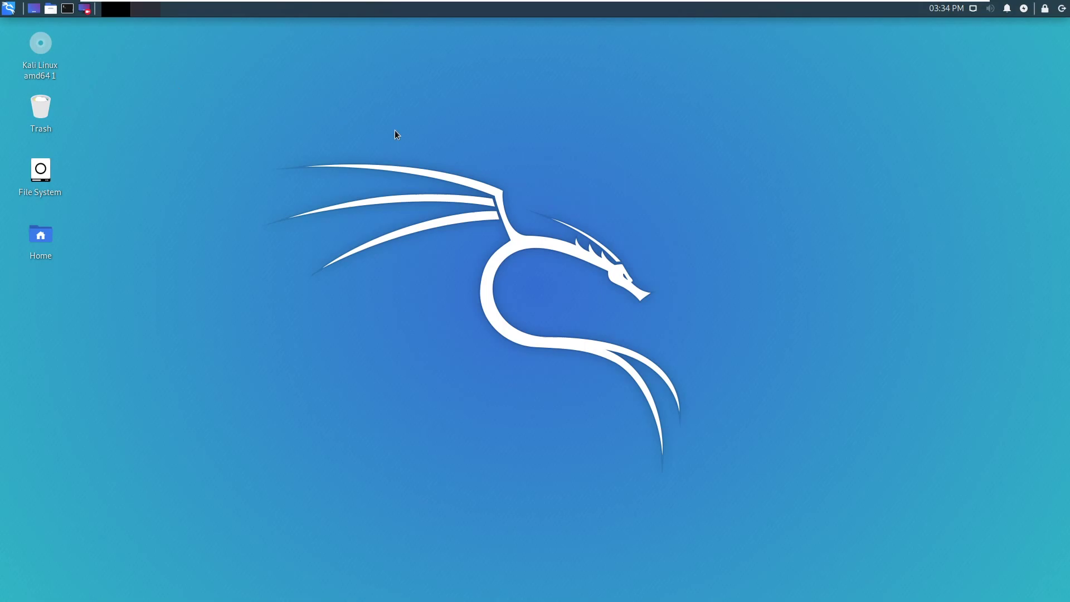
- Launch PyCharm from Whisker Favorites and let the mac_changer project load
left_click(8, 8)
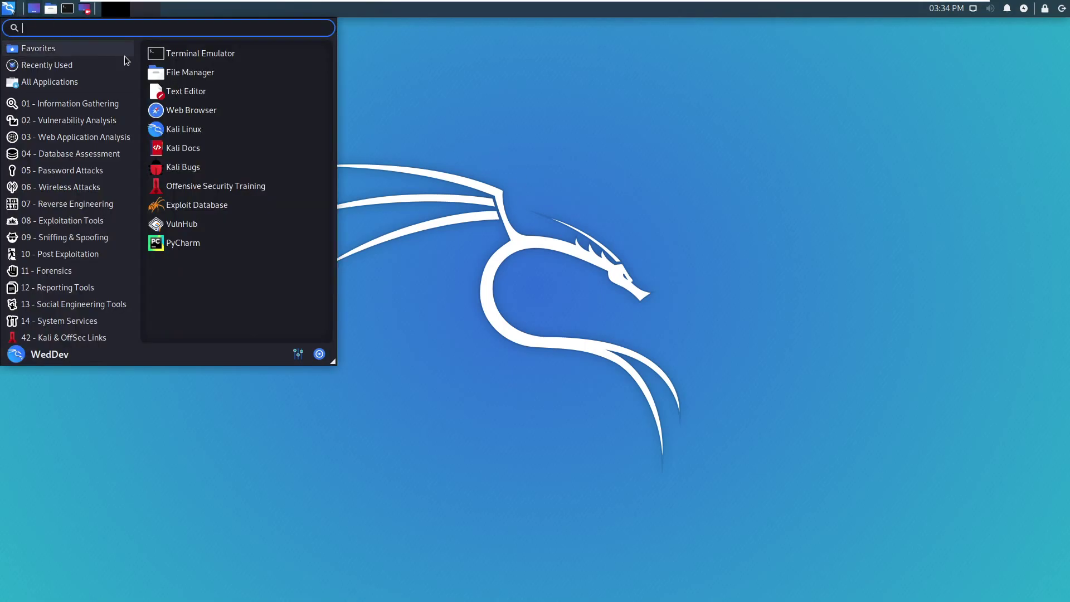
left_click(189, 242)
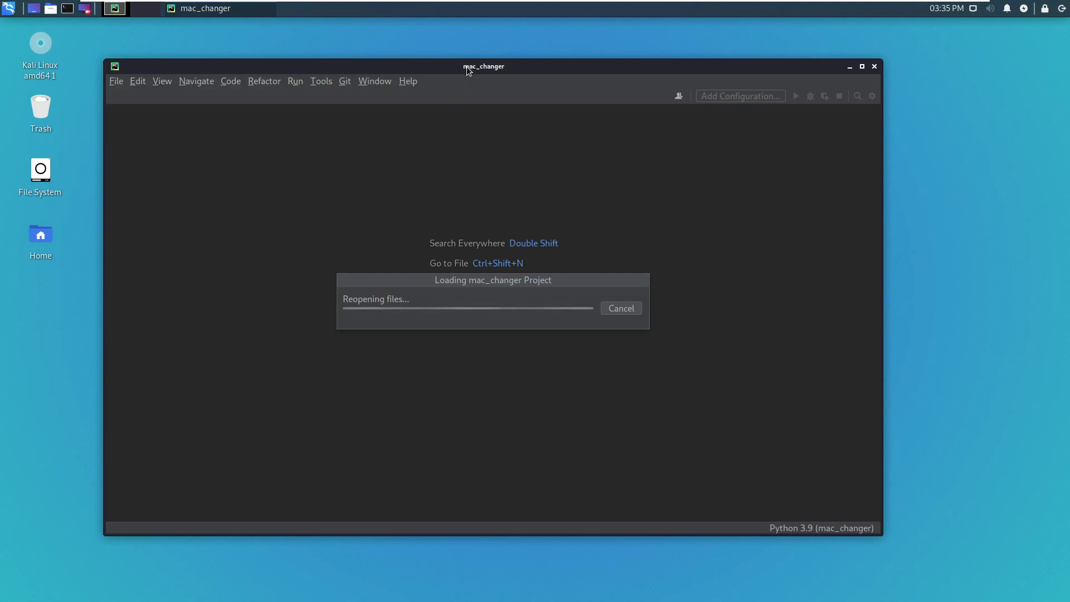
mouse_move(972, 8)
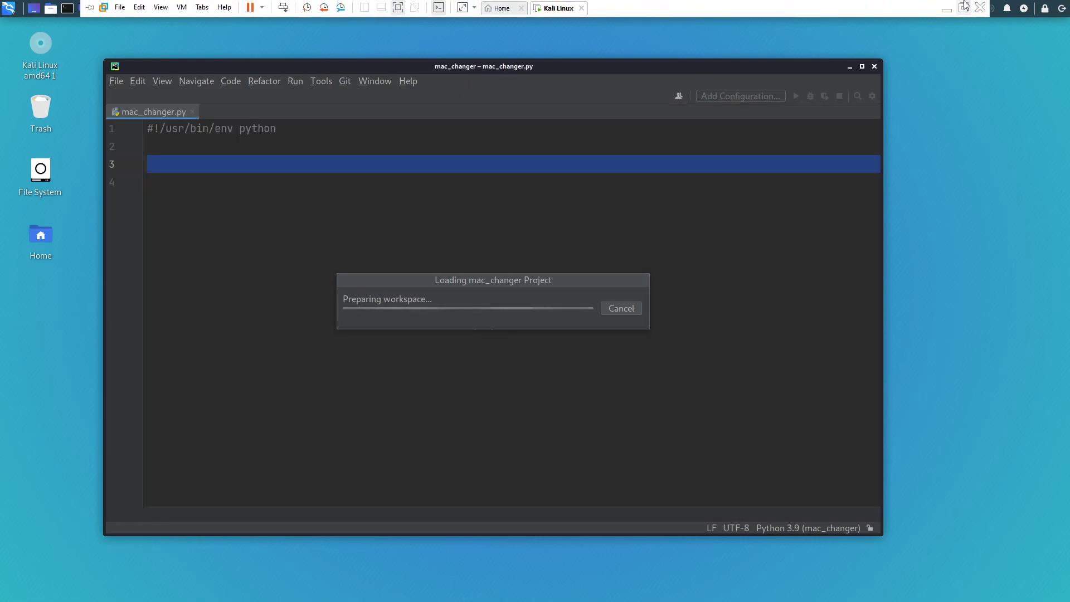